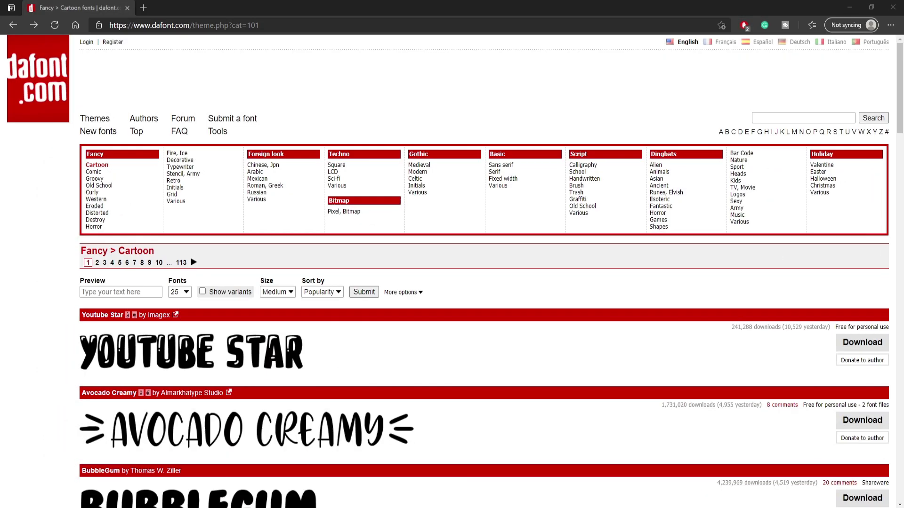
{"action": "scroll", "coordinate": [294, 265], "scroll_direction": "down", "scroll_amount": 4}
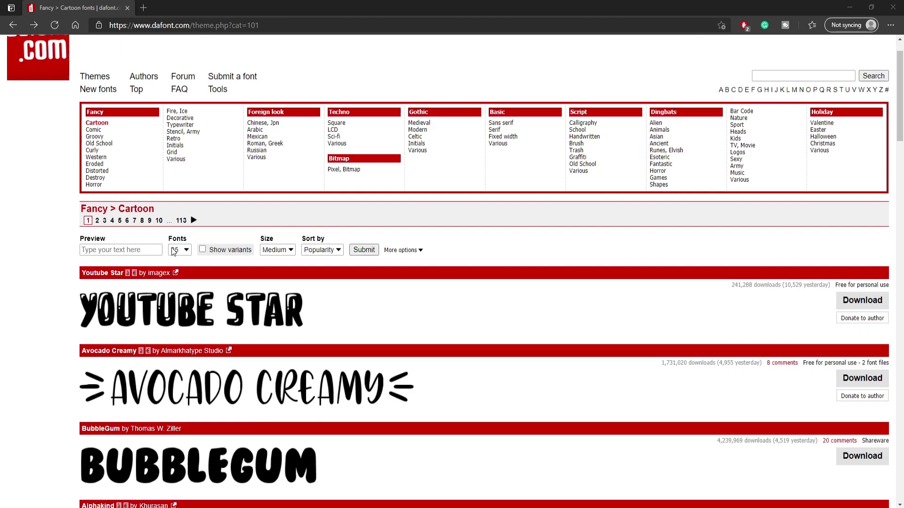
{"action": "scroll", "coordinate": [317, 240], "scroll_direction": "up", "scroll_amount": 4}
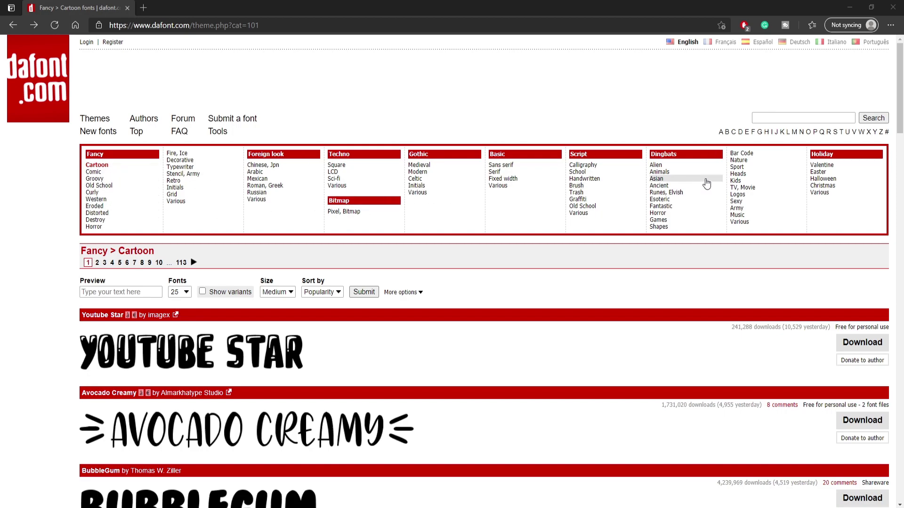
{"action": "scroll", "coordinate": [212, 219], "scroll_direction": "down", "scroll_amount": 3}
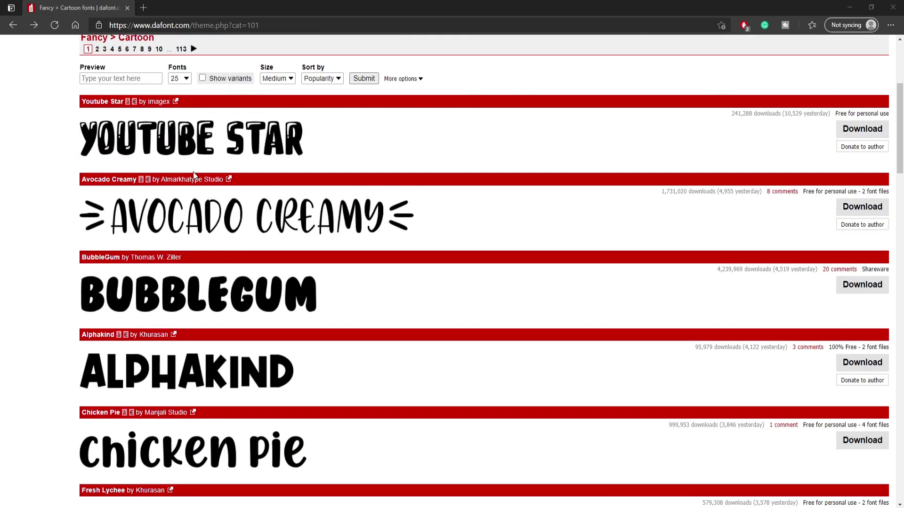
{"action": "scroll", "coordinate": [273, 143], "scroll_direction": "down", "scroll_amount": 5}
{"action": "scroll", "coordinate": [333, 256], "scroll_direction": "down", "scroll_amount": 5}
{"action": "scroll", "coordinate": [319, 274], "scroll_direction": "down", "scroll_amount": 5}
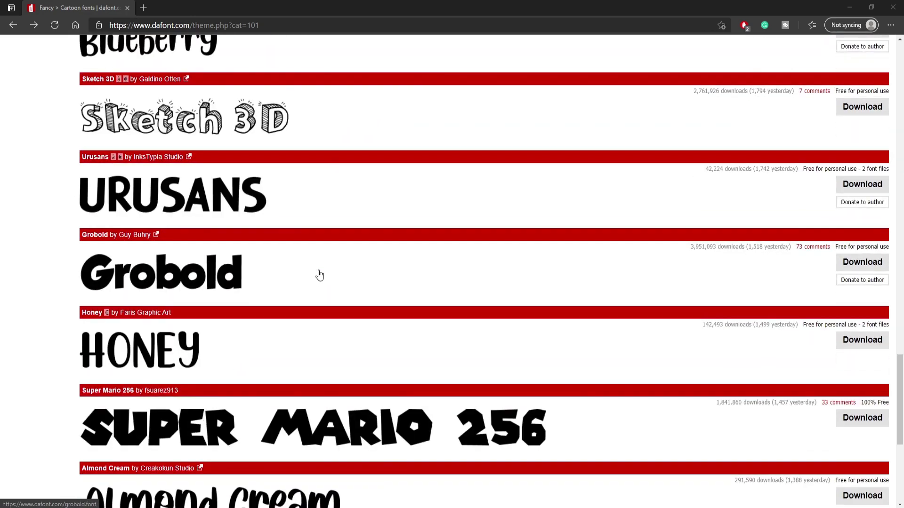
{"action": "scroll", "coordinate": [307, 309], "scroll_direction": "down", "scroll_amount": 4}
{"action": "scroll", "coordinate": [800, 314], "scroll_direction": "up", "scroll_amount": 10}
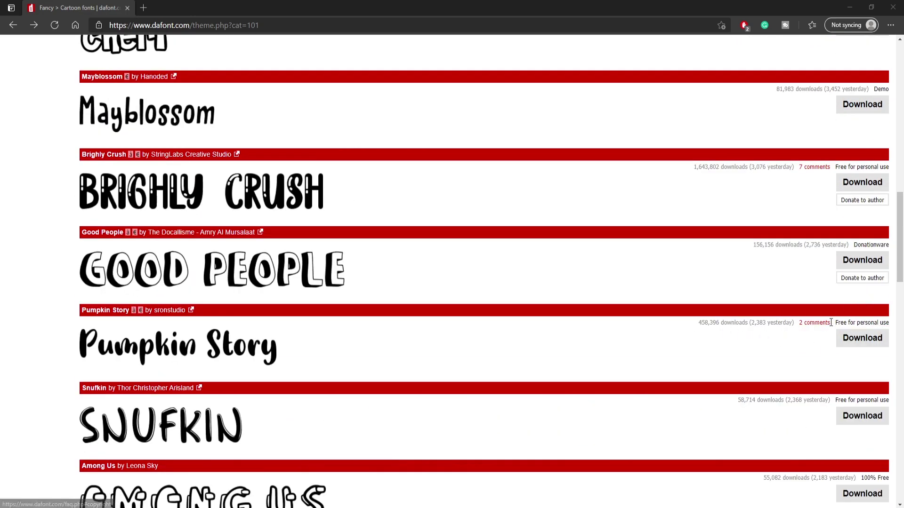
{"action": "scroll", "coordinate": [834, 322], "scroll_direction": "up", "scroll_amount": 2}
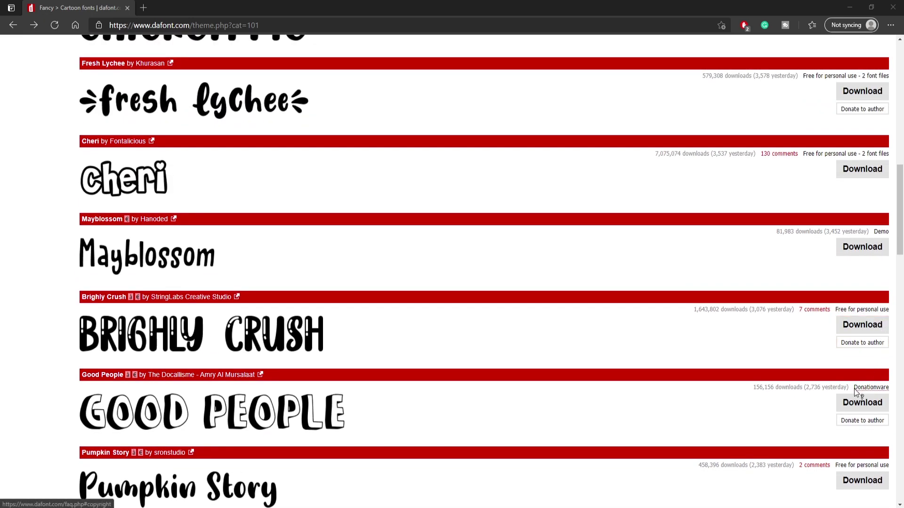
{"action": "scroll", "coordinate": [849, 339], "scroll_direction": "up", "scroll_amount": 3}
{"action": "scroll", "coordinate": [848, 247], "scroll_direction": "up", "scroll_amount": 2}
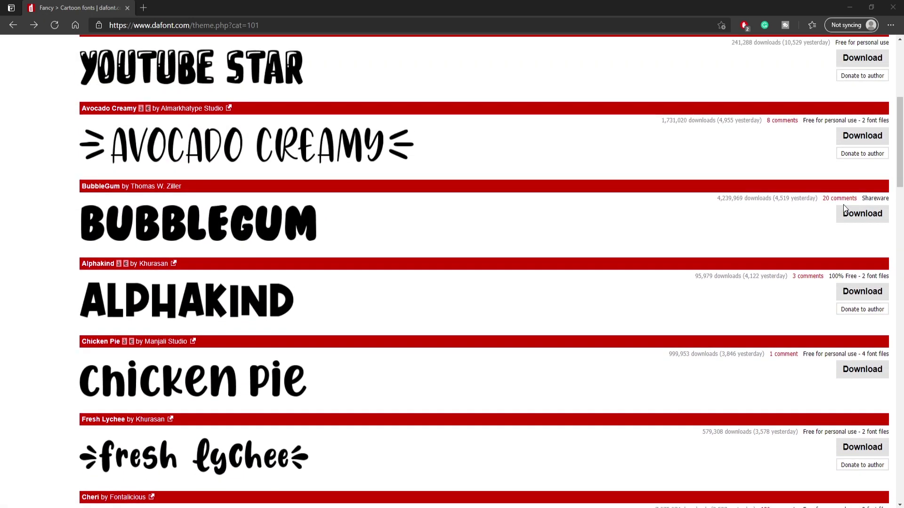
{"action": "scroll", "coordinate": [847, 201], "scroll_direction": "up", "scroll_amount": 3}
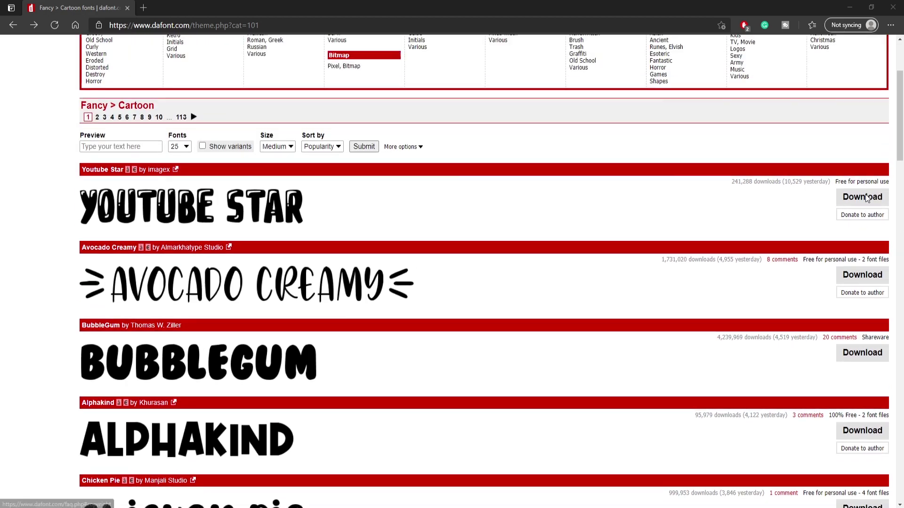
{"action": "left_click_drag", "start_coordinate": [863, 337], "coordinate": [873, 337]}
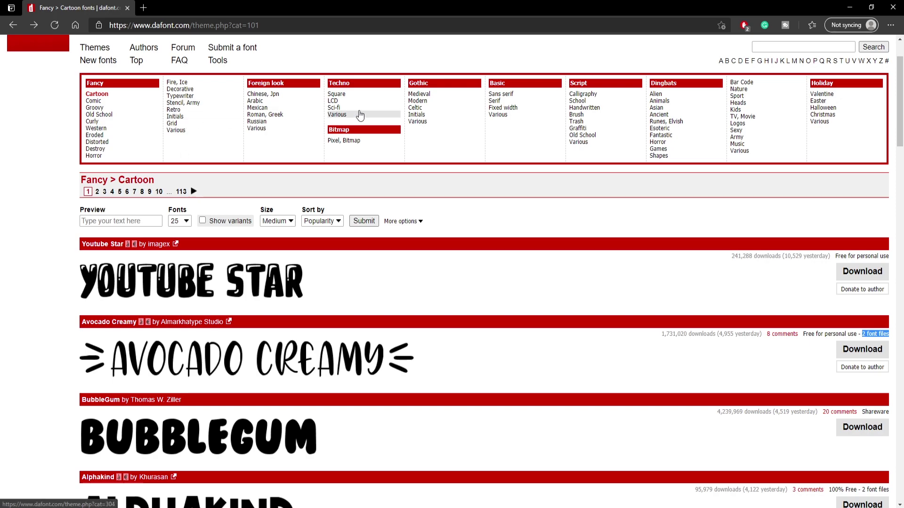
Browse the Kids and then Sport dingbat categories on dafont.com.
{"action": "left_click", "coordinate": [752, 119]}
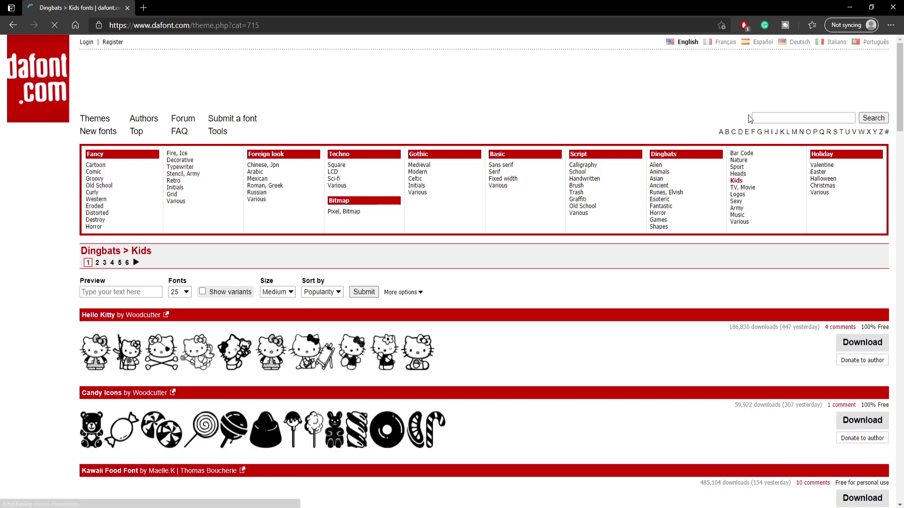
{"action": "left_click", "coordinate": [739, 168]}
{"action": "scroll", "coordinate": [559, 232], "scroll_direction": "down", "scroll_amount": 3}
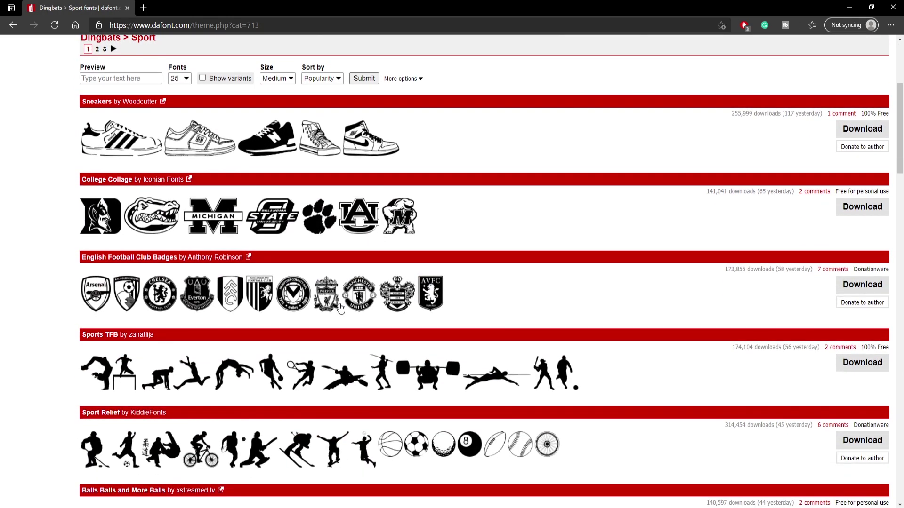
{"action": "scroll", "coordinate": [423, 318], "scroll_direction": "down", "scroll_amount": 4}
{"action": "scroll", "coordinate": [424, 318], "scroll_direction": "down", "scroll_amount": 5}
{"action": "scroll", "coordinate": [302, 398], "scroll_direction": "up", "scroll_amount": 10}
{"action": "scroll", "coordinate": [302, 397], "scroll_direction": "up", "scroll_amount": 3}
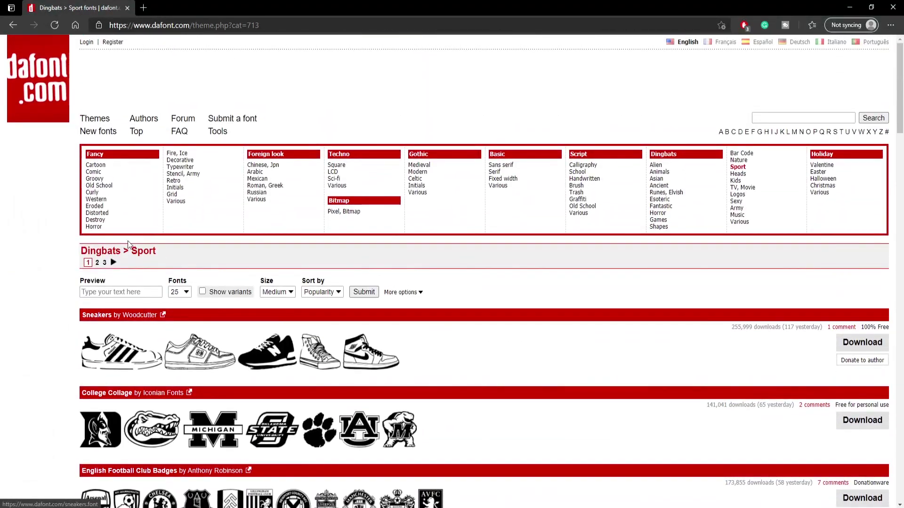
{"action": "scroll", "coordinate": [320, 296], "scroll_direction": "down", "scroll_amount": 3}
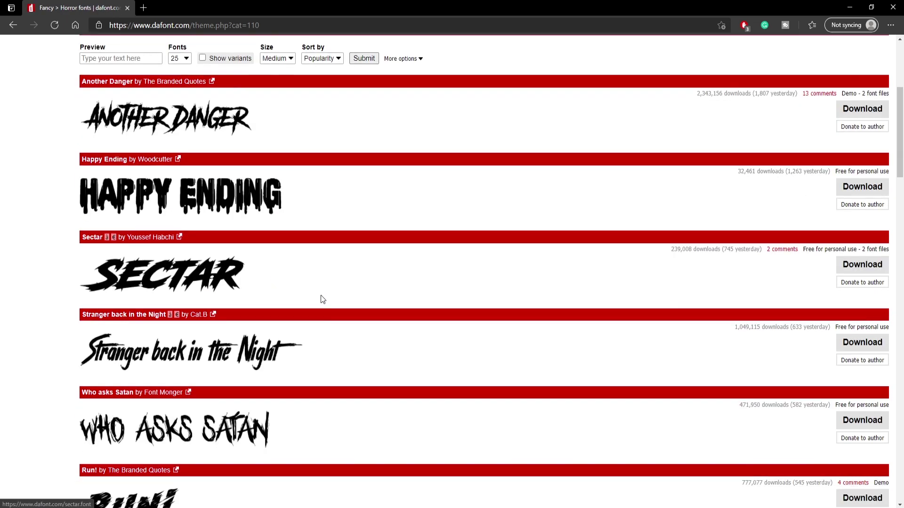
{"action": "scroll", "coordinate": [322, 300], "scroll_direction": "down", "scroll_amount": 7}
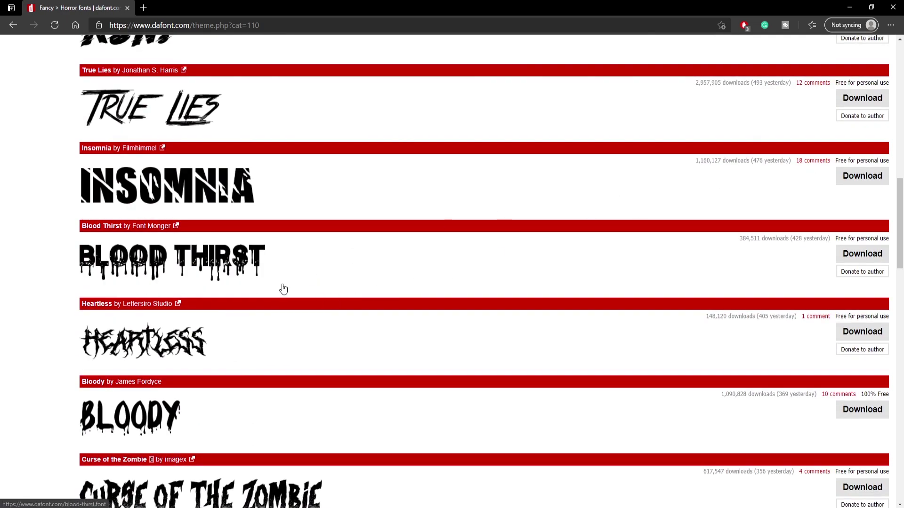
{"action": "scroll", "coordinate": [282, 289], "scroll_direction": "down", "scroll_amount": 5}
{"action": "scroll", "coordinate": [283, 290], "scroll_direction": "down", "scroll_amount": 5}
{"action": "scroll", "coordinate": [283, 289], "scroll_direction": "down", "scroll_amount": 3}
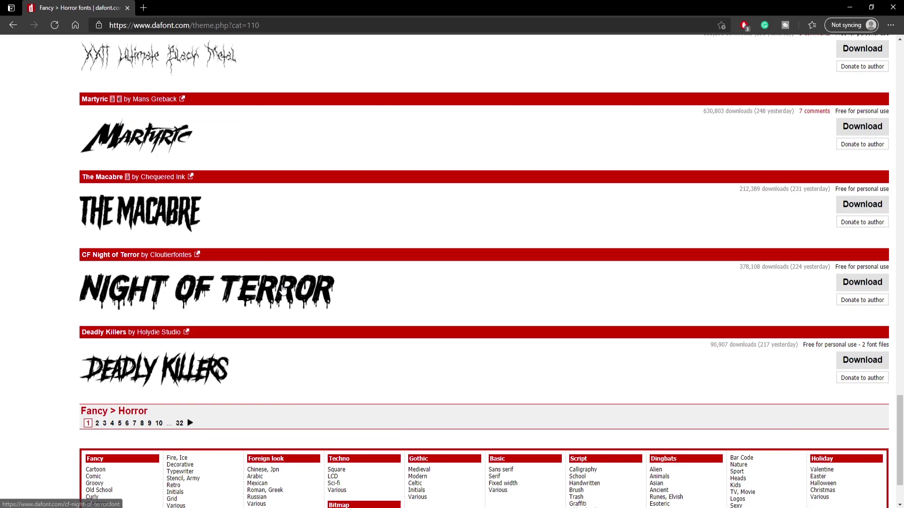
{"action": "scroll", "coordinate": [283, 289], "scroll_direction": "down", "scroll_amount": 2}
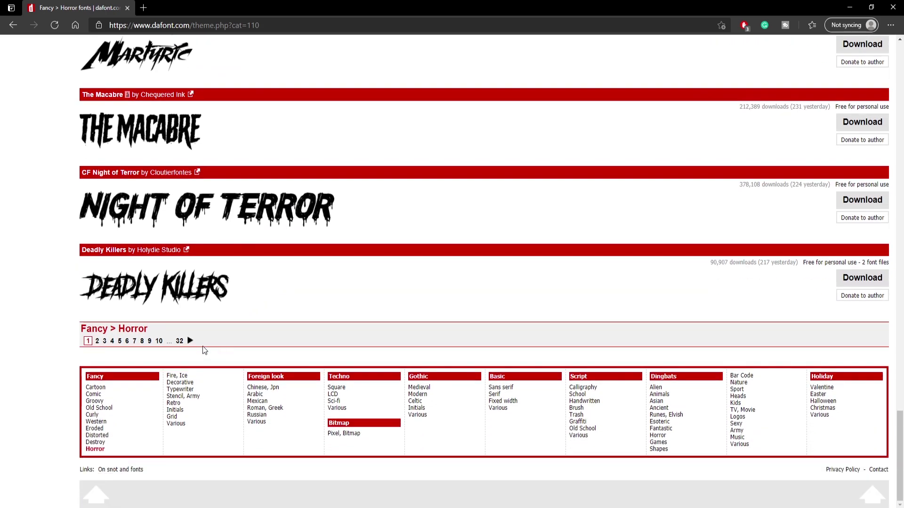
{"action": "scroll", "coordinate": [321, 329], "scroll_direction": "up", "scroll_amount": 5}
{"action": "scroll", "coordinate": [322, 329], "scroll_direction": "up", "scroll_amount": 5}
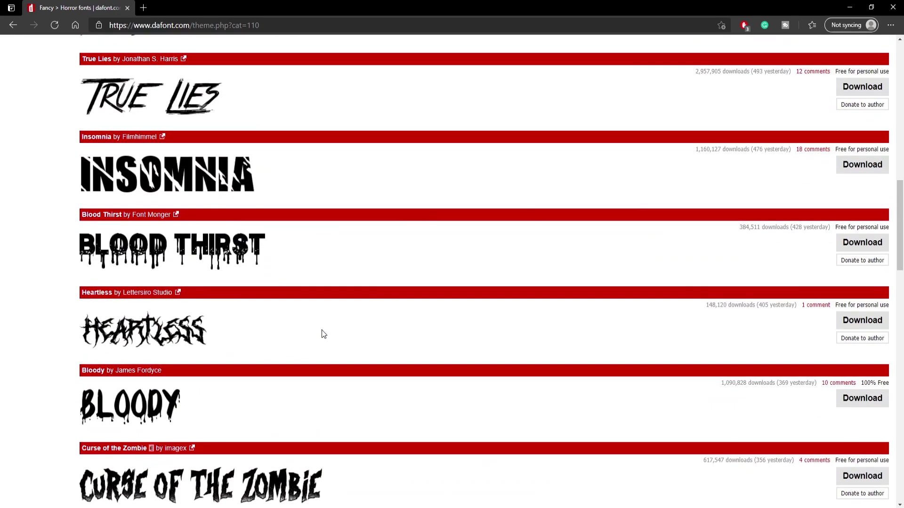
{"action": "scroll", "coordinate": [322, 328], "scroll_direction": "up", "scroll_amount": 8}
{"action": "scroll", "coordinate": [322, 333], "scroll_direction": "up", "scroll_amount": 2}
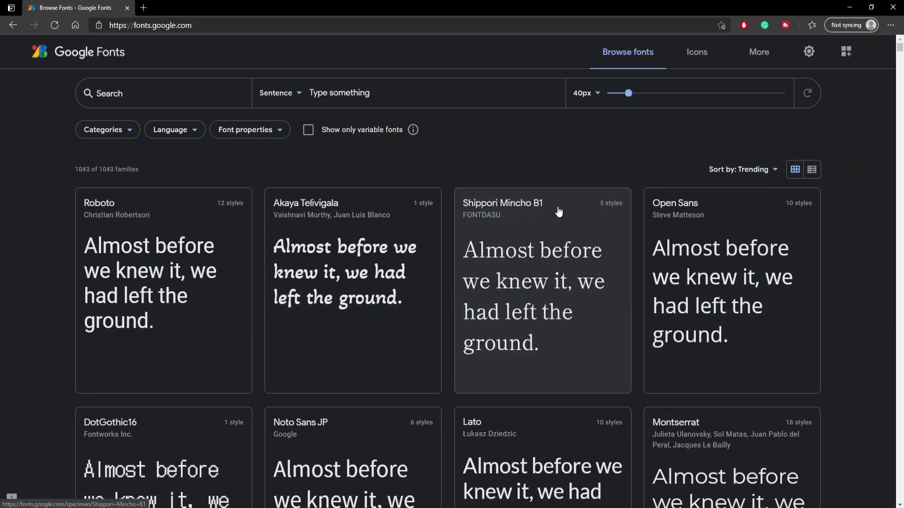
{"action": "scroll", "coordinate": [409, 364], "scroll_direction": "down", "scroll_amount": 5}
{"action": "scroll", "coordinate": [390, 339], "scroll_direction": "down", "scroll_amount": 5}
{"action": "scroll", "coordinate": [393, 342], "scroll_direction": "down", "scroll_amount": 5}
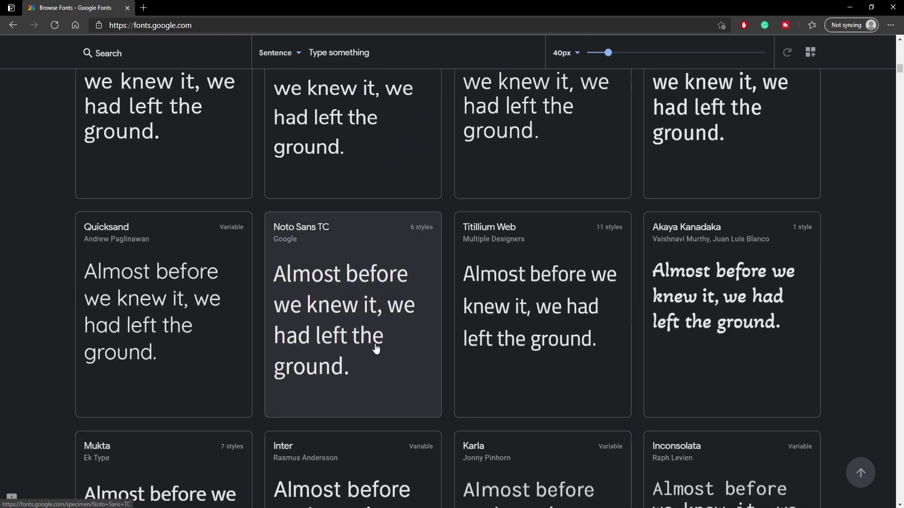
{"action": "scroll", "coordinate": [494, 297], "scroll_direction": "down", "scroll_amount": 5}
{"action": "scroll", "coordinate": [480, 309], "scroll_direction": "down", "scroll_amount": 1}
{"action": "scroll", "coordinate": [257, 318], "scroll_direction": "down", "scroll_amount": 2}
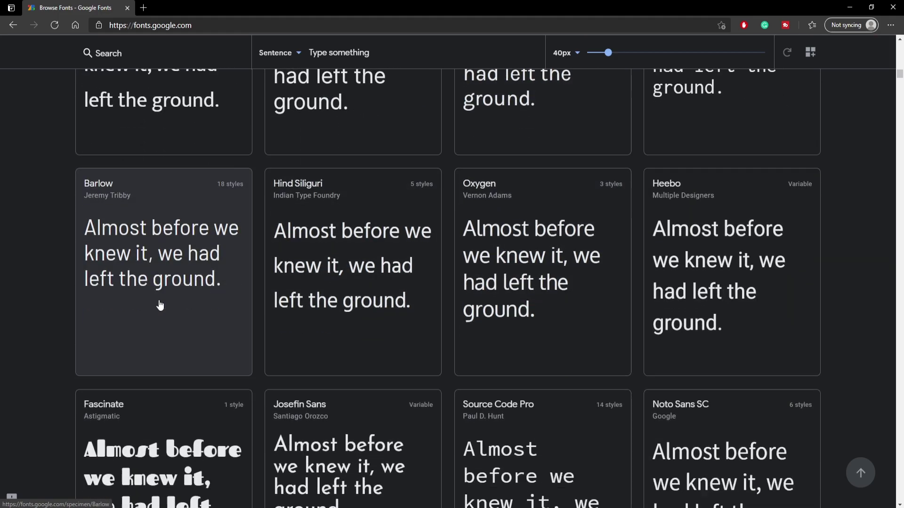
{"action": "scroll", "coordinate": [162, 307], "scroll_direction": "down", "scroll_amount": 2}
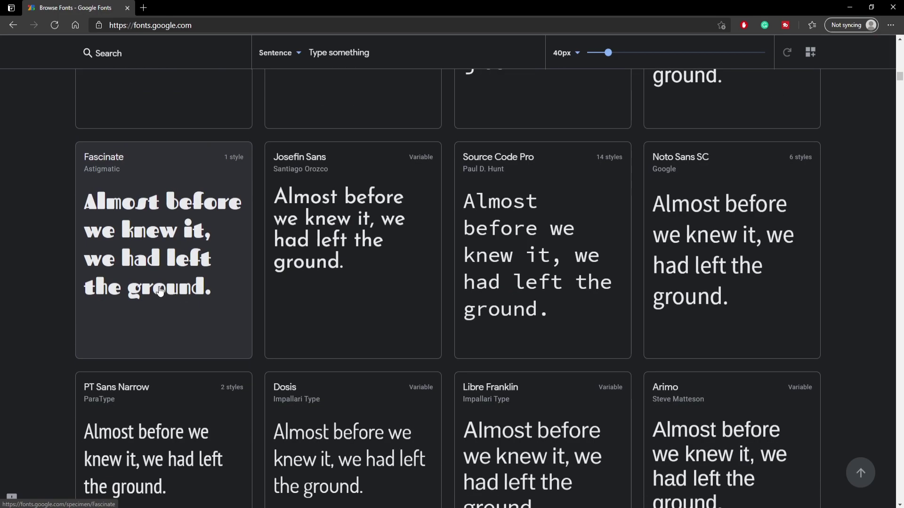
Download the whole Josefin Sans family as a zip from its specimen page.
{"action": "left_click", "coordinate": [322, 172]}
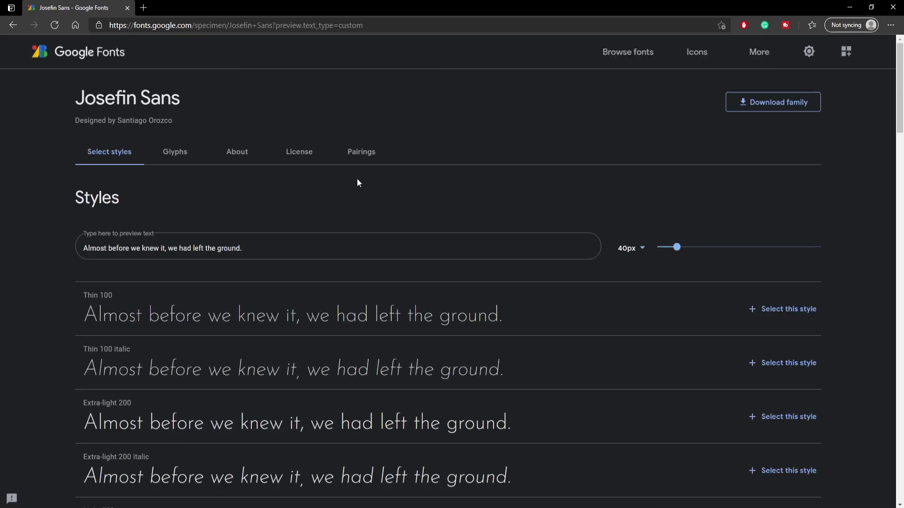
{"action": "left_click", "coordinate": [764, 98]}
{"action": "scroll", "coordinate": [451, 227], "scroll_direction": "down", "scroll_amount": 1}
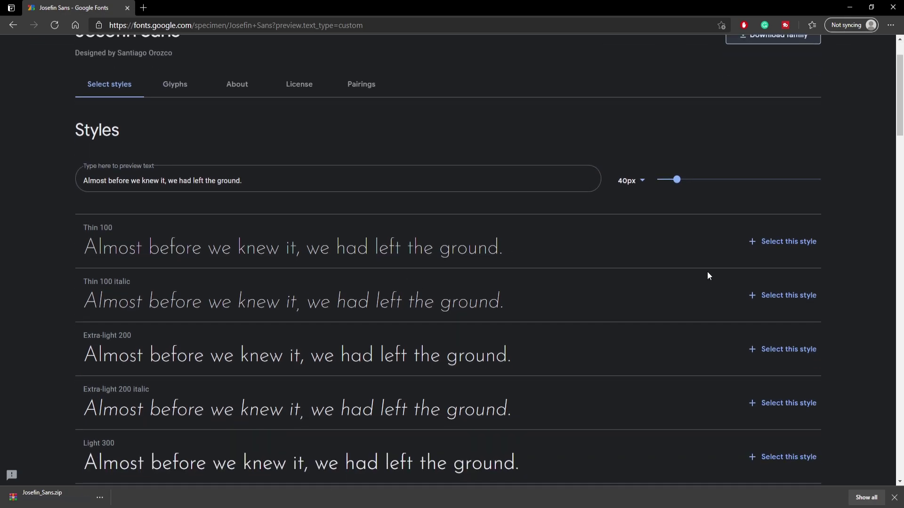
{"action": "scroll", "coordinate": [708, 276], "scroll_direction": "down", "scroll_amount": 4}
{"action": "scroll", "coordinate": [379, 315], "scroll_direction": "down", "scroll_amount": 4}
{"action": "scroll", "coordinate": [537, 333], "scroll_direction": "down", "scroll_amount": 4}
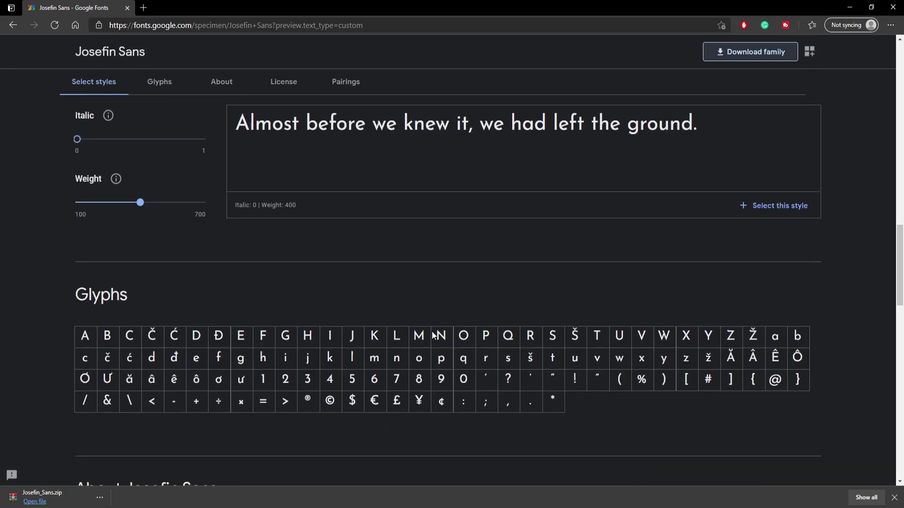
Return to the catalogue, clear the lemon milk search and dismiss the Josefin Sans download notice.
{"action": "key", "text": "alt+Left"}
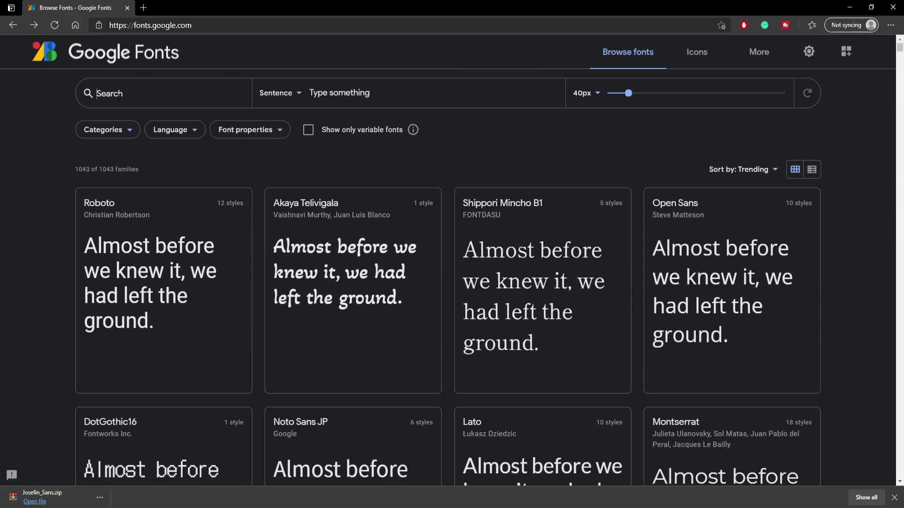
{"action": "type", "text": "lemon"}
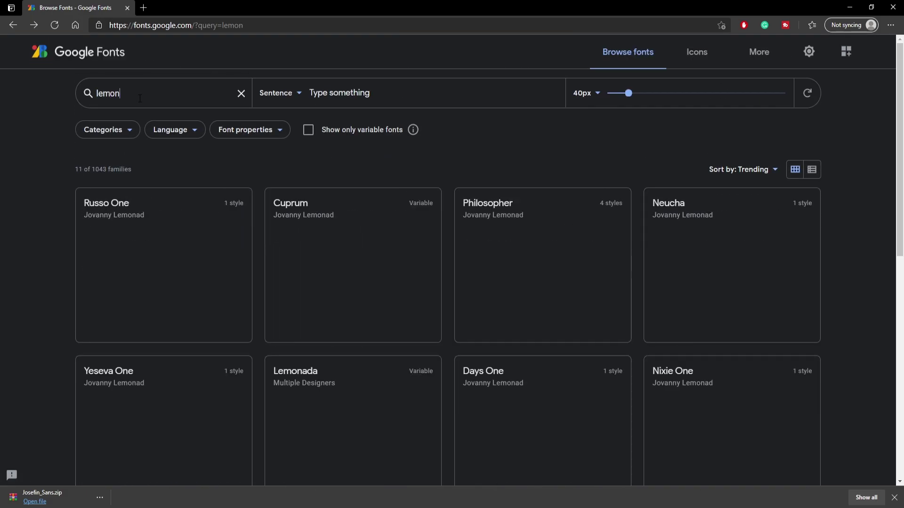
{"action": "type", "text": " milk"}
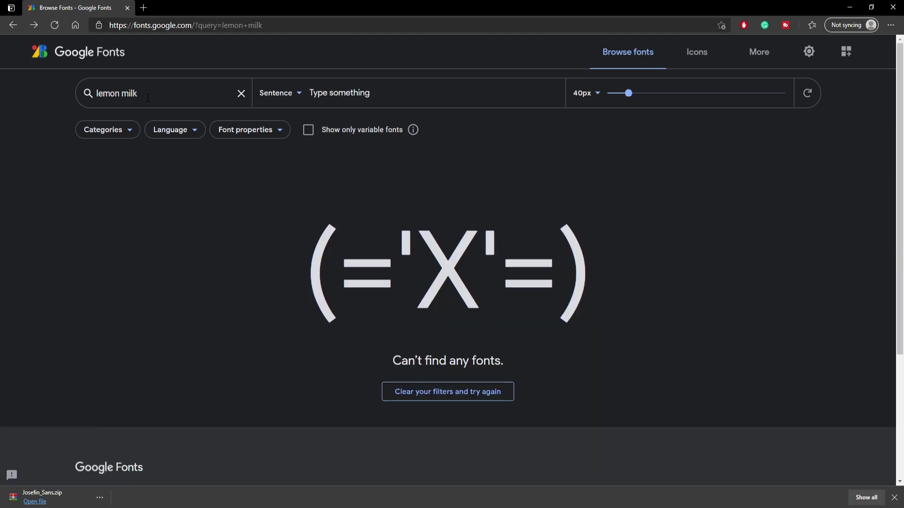
{"action": "key", "text": "BackSpace"}
{"action": "scroll", "coordinate": [85, 93], "scroll_direction": "down", "scroll_amount": 5}
{"action": "scroll", "coordinate": [397, 142], "scroll_direction": "down", "scroll_amount": 4}
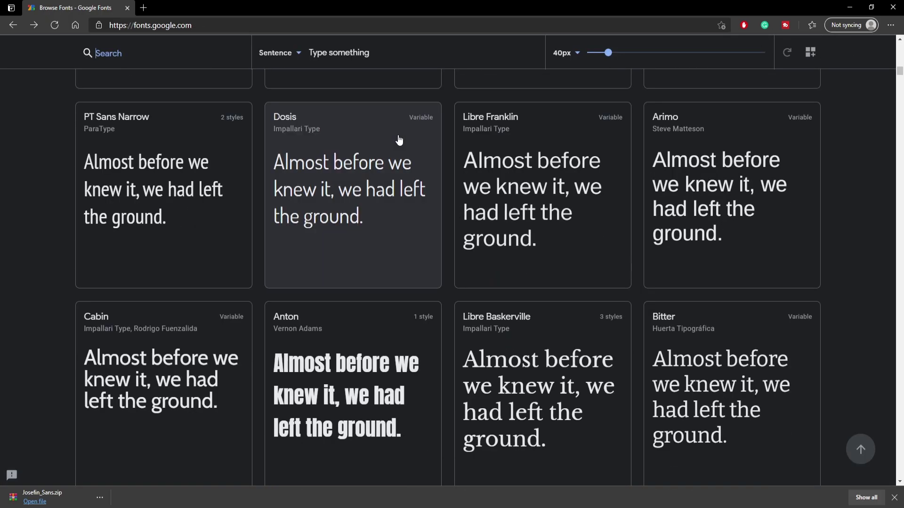
{"action": "scroll", "coordinate": [432, 143], "scroll_direction": "down", "scroll_amount": 5}
{"action": "scroll", "coordinate": [433, 143], "scroll_direction": "down", "scroll_amount": 5}
{"action": "scroll", "coordinate": [433, 144], "scroll_direction": "down", "scroll_amount": 4}
{"action": "scroll", "coordinate": [432, 143], "scroll_direction": "down", "scroll_amount": 4}
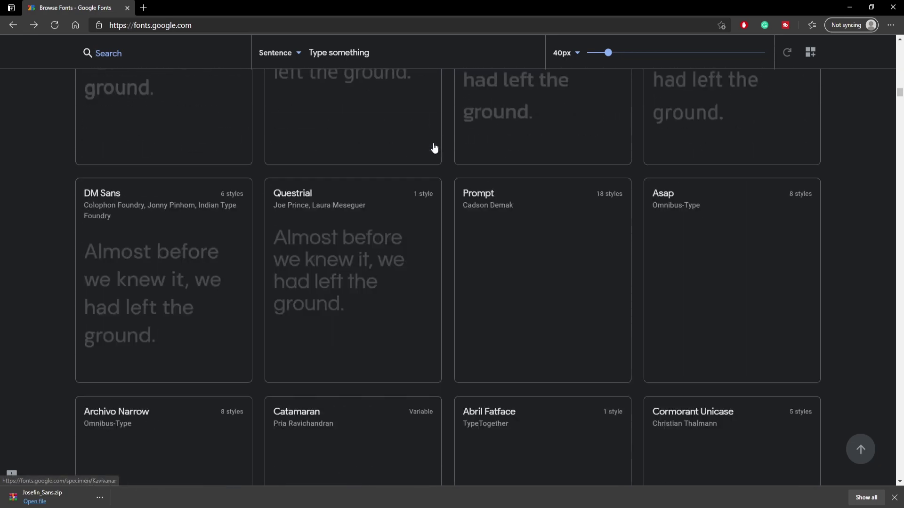
{"action": "scroll", "coordinate": [434, 148], "scroll_direction": "down", "scroll_amount": 2}
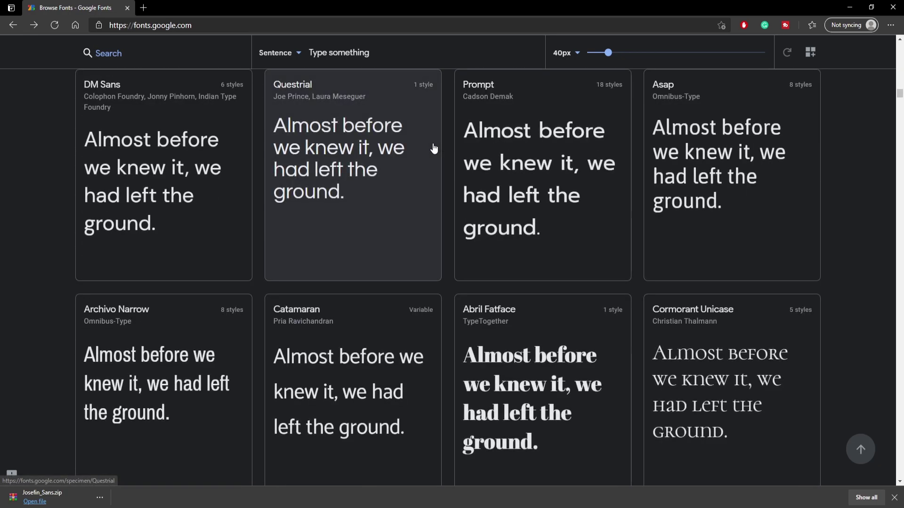
{"action": "scroll", "coordinate": [434, 149], "scroll_direction": "down", "scroll_amount": 1}
{"action": "scroll", "coordinate": [434, 148], "scroll_direction": "down", "scroll_amount": 5}
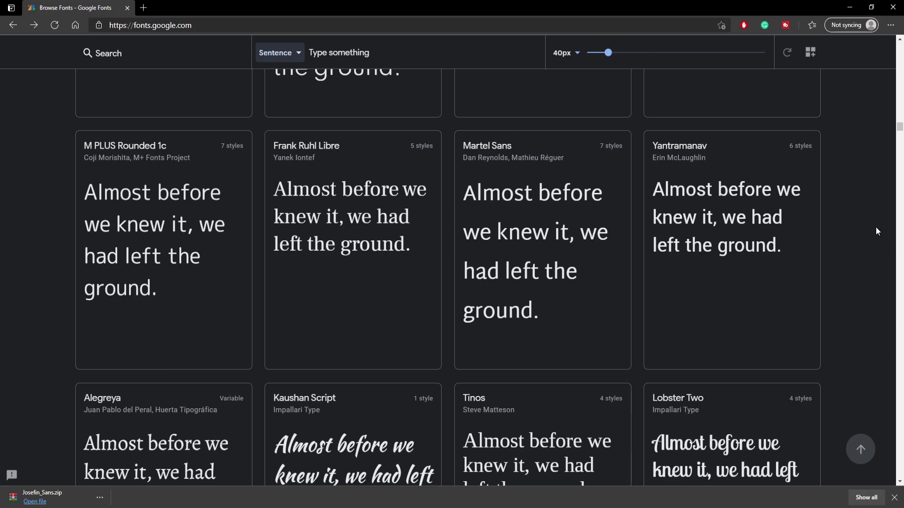
{"action": "left_click_drag", "start_coordinate": [900, 129], "coordinate": [901, 43]}
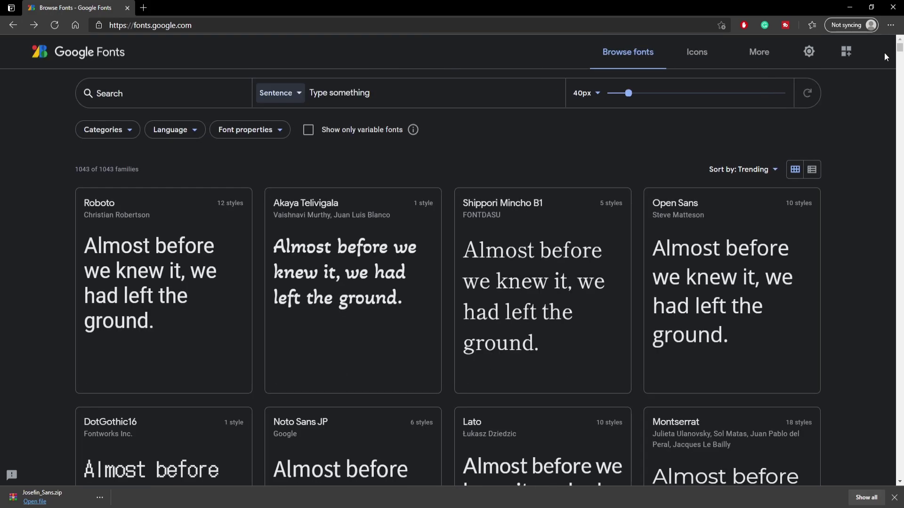
{"action": "left_click", "coordinate": [894, 497]}
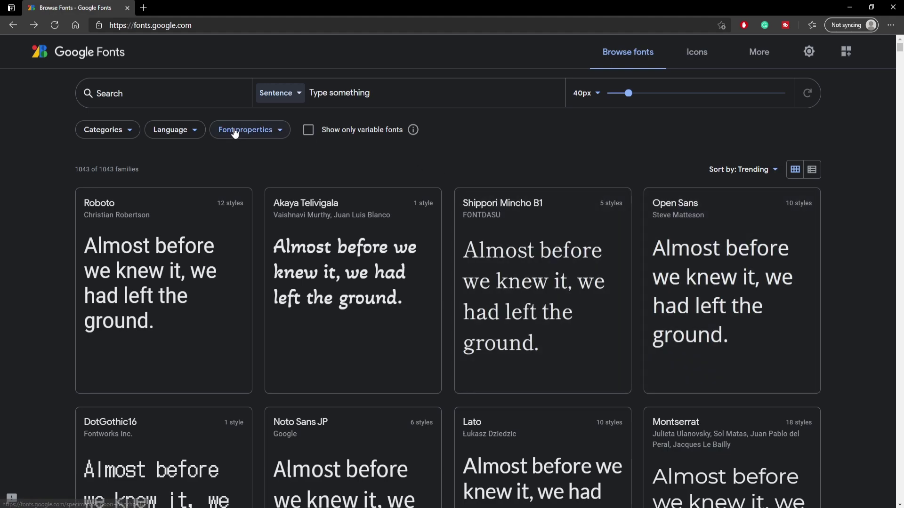
Look over the Font properties and Categories filter dropdowns, then close them.
{"action": "left_click", "coordinate": [234, 134]}
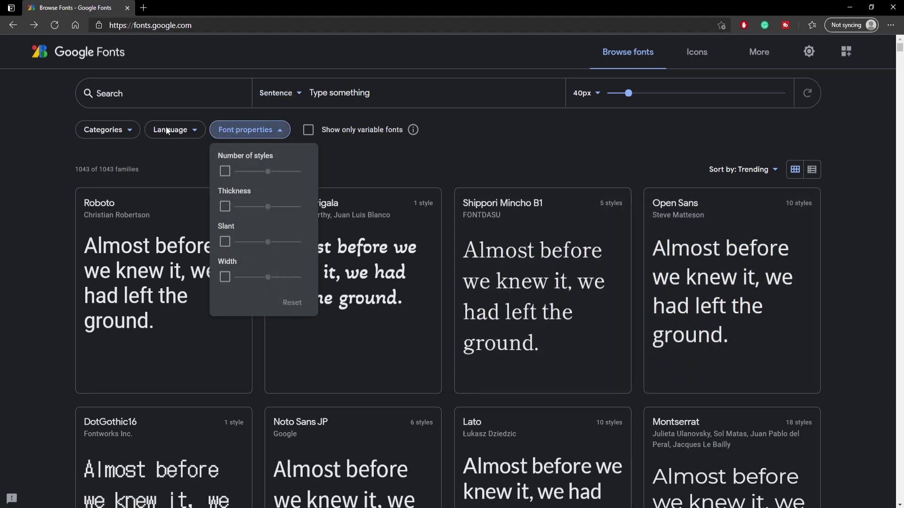
{"action": "left_click", "coordinate": [119, 135]}
{"action": "left_click", "coordinate": [104, 128]}
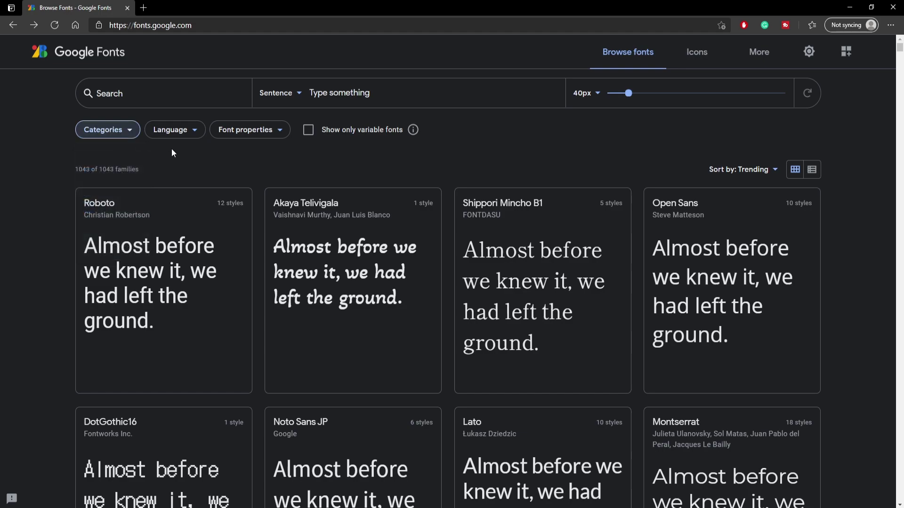
{"action": "scroll", "coordinate": [398, 329], "scroll_direction": "down", "scroll_amount": 8}
{"action": "scroll", "coordinate": [399, 383], "scroll_direction": "up", "scroll_amount": 3}
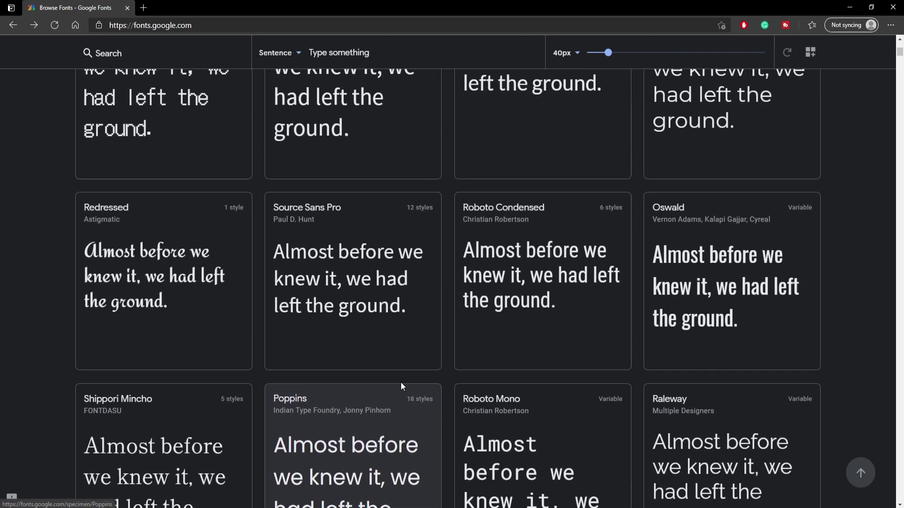
{"action": "scroll", "coordinate": [482, 359], "scroll_direction": "up", "scroll_amount": 5}
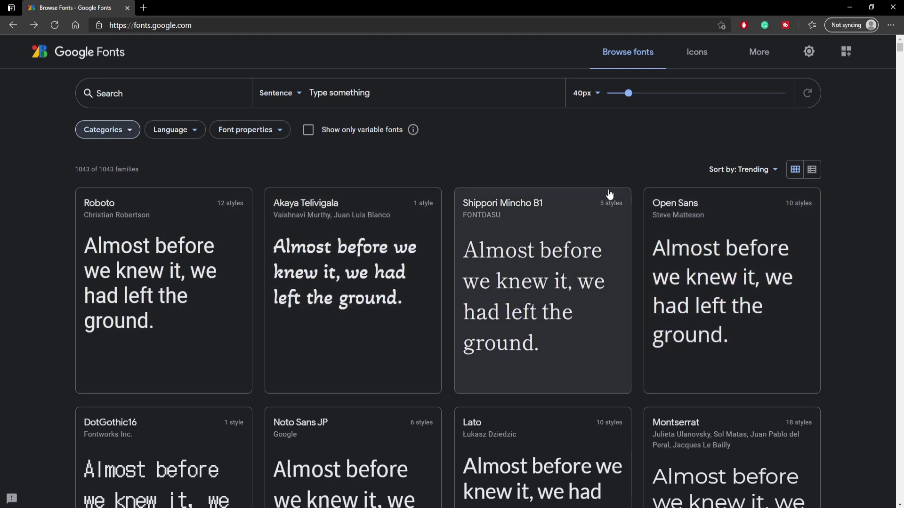
{"action": "scroll", "coordinate": [776, 247], "scroll_direction": "down", "scroll_amount": 1}
{"action": "scroll", "coordinate": [727, 353], "scroll_direction": "down", "scroll_amount": 7}
{"action": "scroll", "coordinate": [629, 296], "scroll_direction": "down", "scroll_amount": 5}
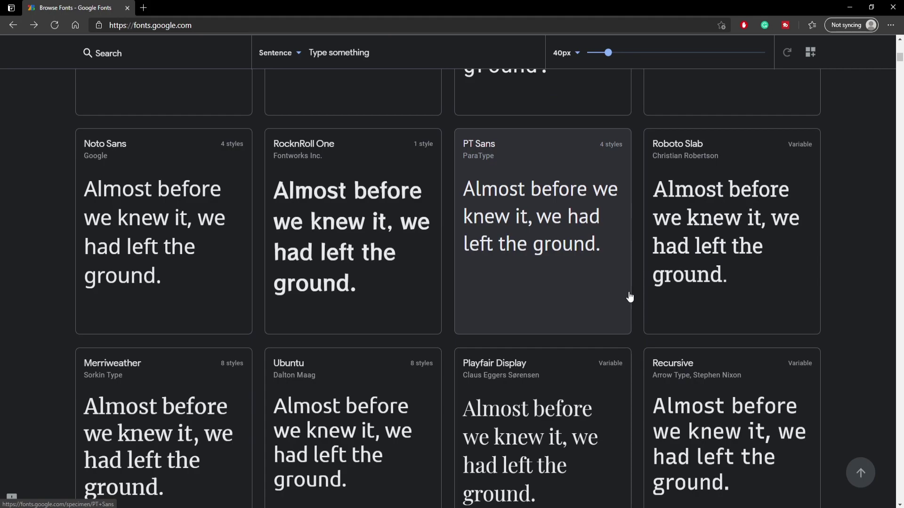
{"action": "scroll", "coordinate": [375, 276], "scroll_direction": "down", "scroll_amount": 1}
{"action": "scroll", "coordinate": [436, 297], "scroll_direction": "down", "scroll_amount": 5}
{"action": "scroll", "coordinate": [450, 296], "scroll_direction": "down", "scroll_amount": 5}
{"action": "scroll", "coordinate": [450, 297], "scroll_direction": "down", "scroll_amount": 5}
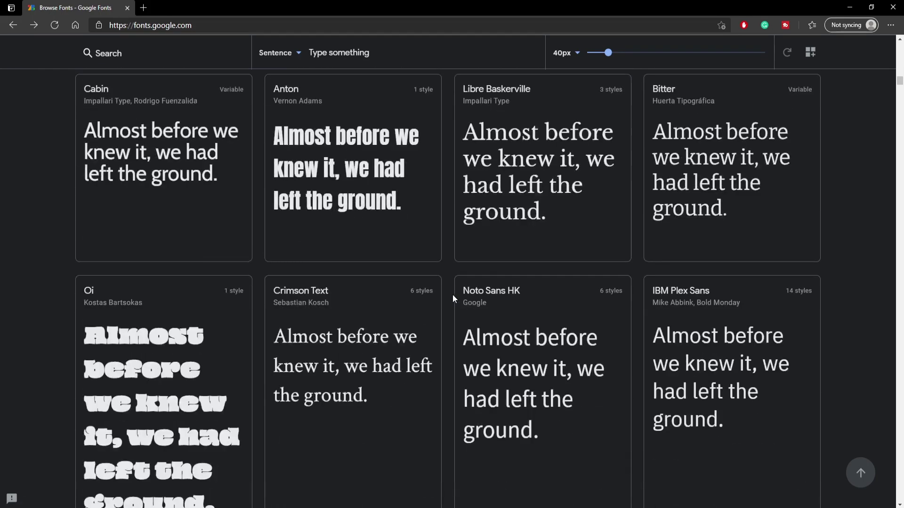
{"action": "scroll", "coordinate": [453, 295], "scroll_direction": "down", "scroll_amount": 5}
{"action": "scroll", "coordinate": [453, 294], "scroll_direction": "down", "scroll_amount": 5}
{"action": "scroll", "coordinate": [452, 295], "scroll_direction": "down", "scroll_amount": 5}
{"action": "scroll", "coordinate": [453, 293], "scroll_direction": "down", "scroll_amount": 5}
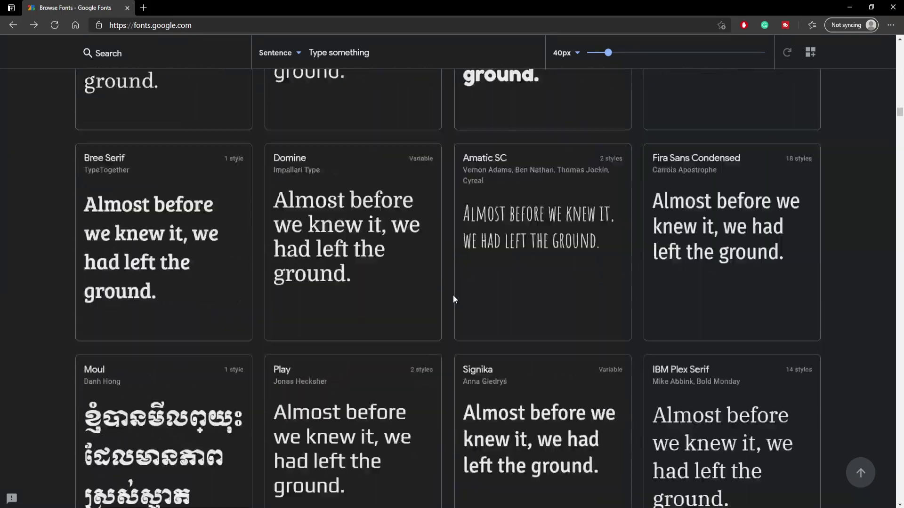
{"action": "scroll", "coordinate": [452, 295], "scroll_direction": "down", "scroll_amount": 5}
{"action": "scroll", "coordinate": [453, 294], "scroll_direction": "down", "scroll_amount": 5}
{"action": "scroll", "coordinate": [452, 296], "scroll_direction": "down", "scroll_amount": 5}
{"action": "scroll", "coordinate": [453, 301], "scroll_direction": "down", "scroll_amount": 5}
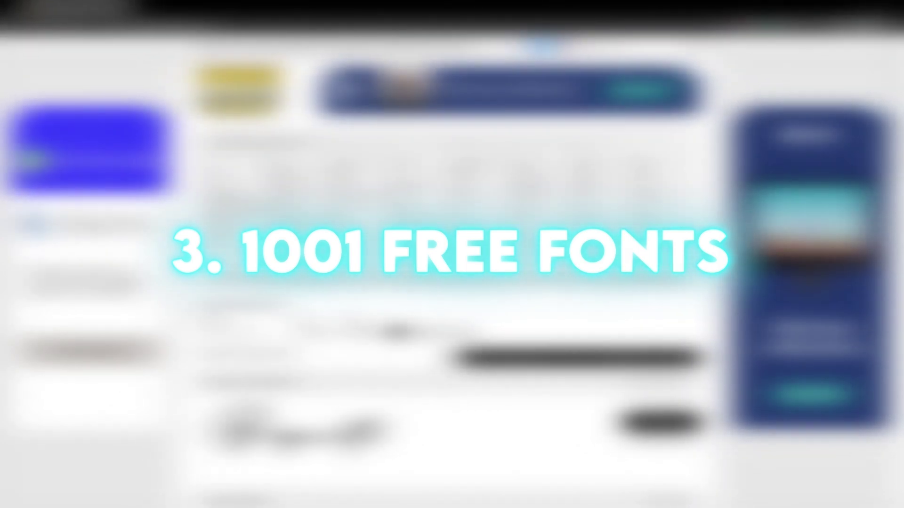
{"action": "scroll", "coordinate": [314, 230], "scroll_direction": "down", "scroll_amount": 5}
{"action": "scroll", "coordinate": [334, 231], "scroll_direction": "up", "scroll_amount": 2}
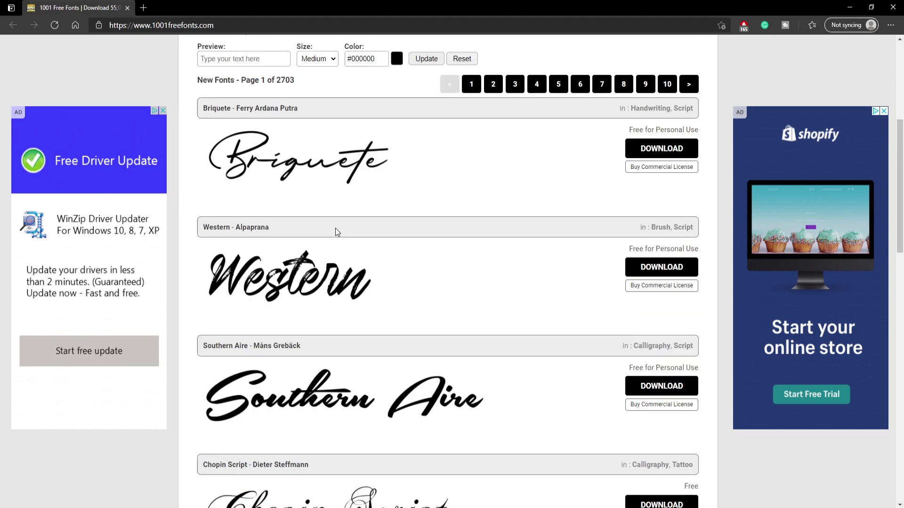
{"action": "scroll", "coordinate": [335, 232], "scroll_direction": "up", "scroll_amount": 3}
{"action": "scroll", "coordinate": [347, 294], "scroll_direction": "down", "scroll_amount": 5}
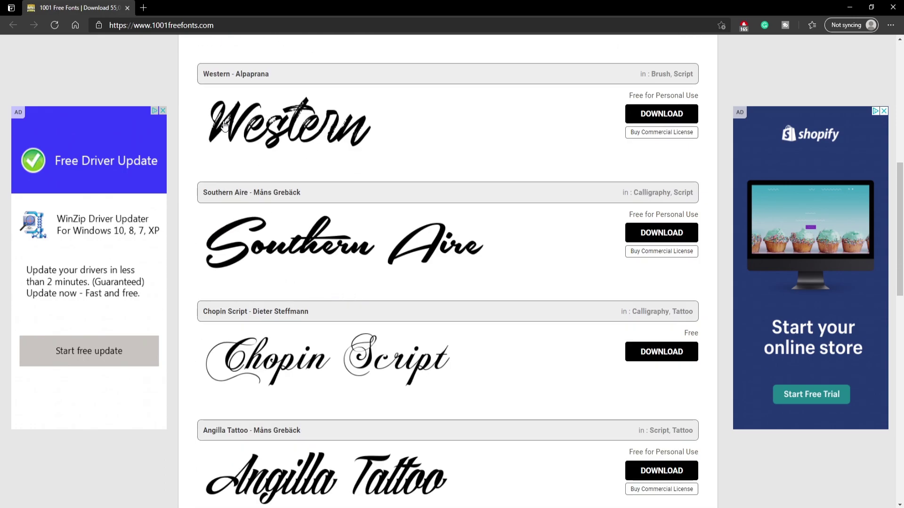
{"action": "scroll", "coordinate": [324, 219], "scroll_direction": "down", "scroll_amount": 1}
{"action": "scroll", "coordinate": [272, 234], "scroll_direction": "down", "scroll_amount": 2}
{"action": "scroll", "coordinate": [345, 276], "scroll_direction": "down", "scroll_amount": 6}
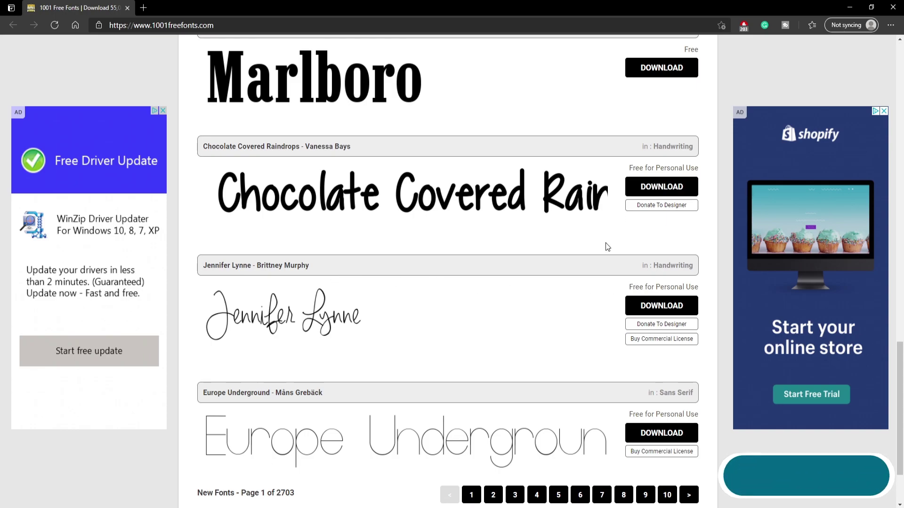
{"action": "scroll", "coordinate": [371, 297], "scroll_direction": "down", "scroll_amount": 1}
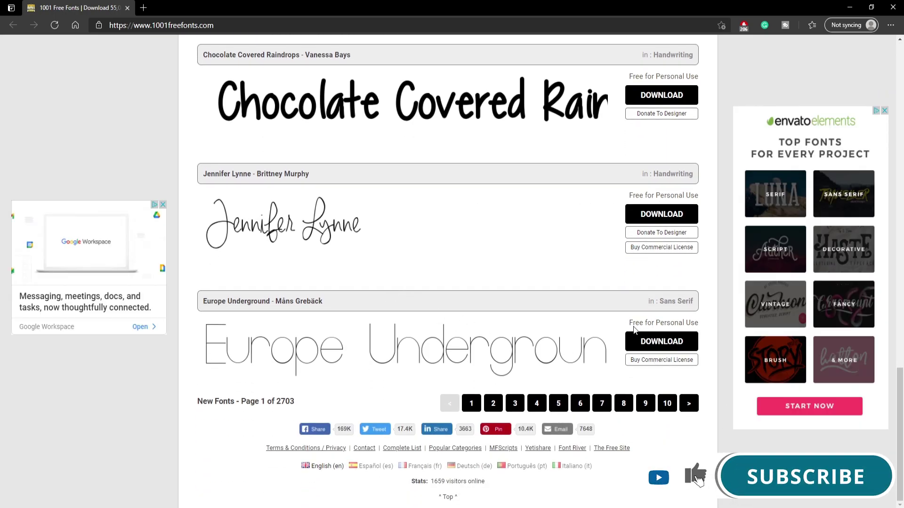
{"action": "scroll", "coordinate": [353, 351], "scroll_direction": "up", "scroll_amount": 8}
{"action": "scroll", "coordinate": [353, 351], "scroll_direction": "up", "scroll_amount": 7}
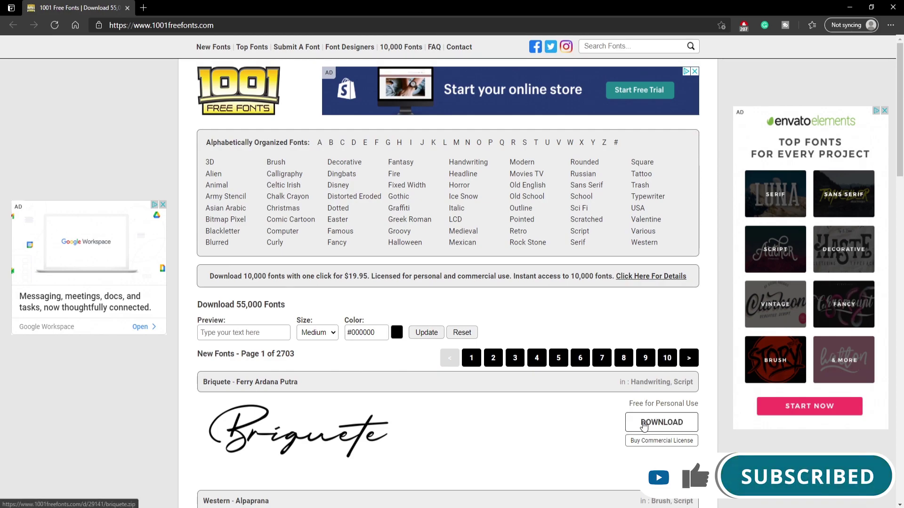
Download the Briquete font and dismiss the briquete.zip download notice.
{"action": "left_click", "coordinate": [650, 422]}
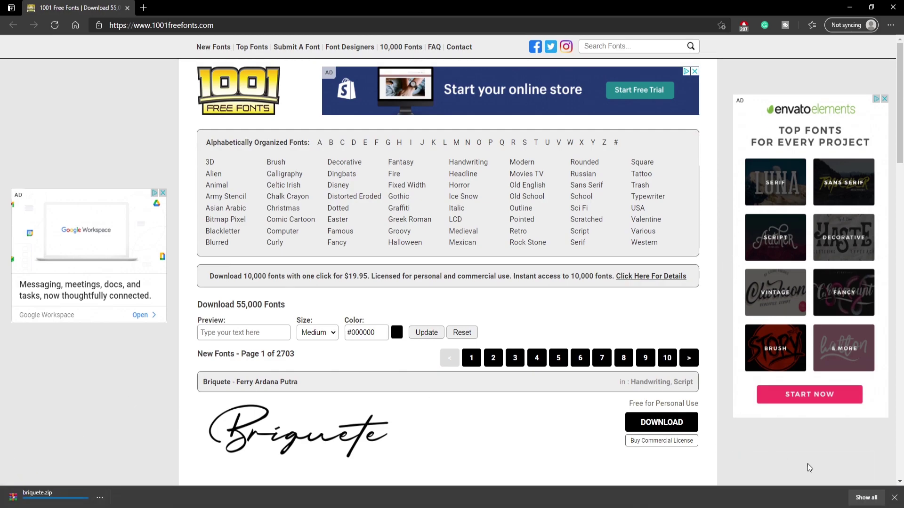
{"action": "left_click", "coordinate": [894, 498]}
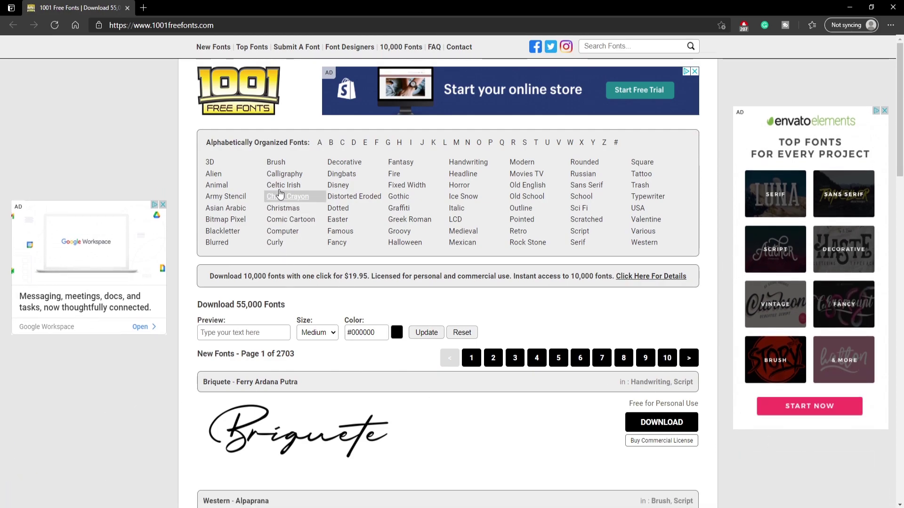
Browse the Halloween, Army Stencil and Fixed Width category listings in turn.
{"action": "left_click", "coordinate": [425, 242]}
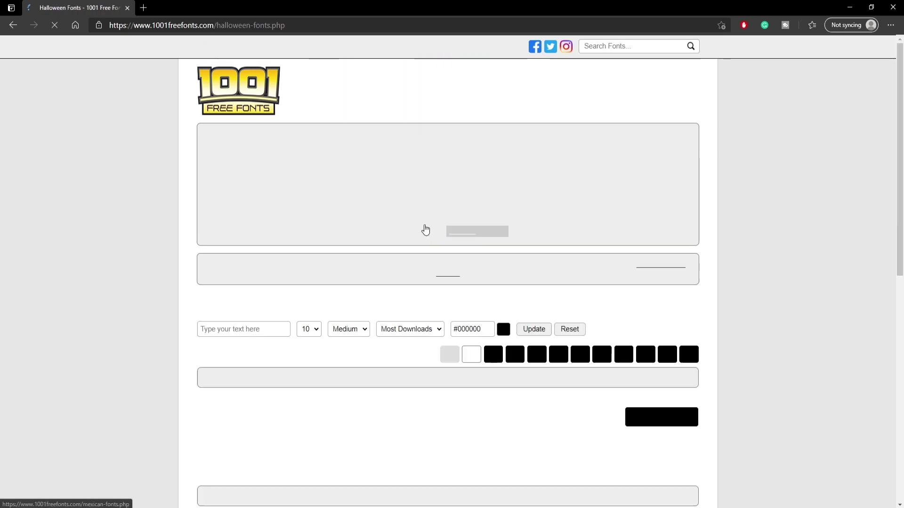
{"action": "scroll", "coordinate": [395, 297], "scroll_direction": "down", "scroll_amount": 5}
{"action": "scroll", "coordinate": [379, 338], "scroll_direction": "down", "scroll_amount": 5}
{"action": "scroll", "coordinate": [379, 339], "scroll_direction": "up", "scroll_amount": 10}
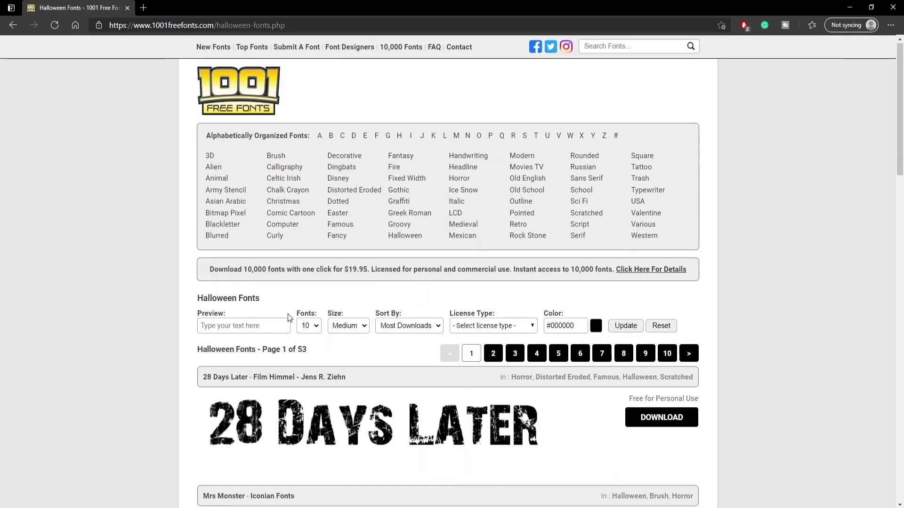
{"action": "left_click", "coordinate": [225, 190]}
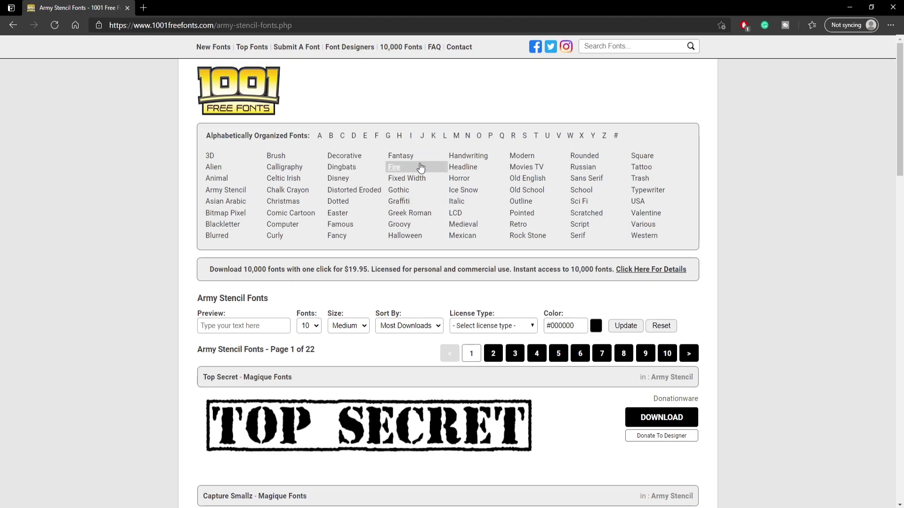
{"action": "left_click", "coordinate": [403, 177]}
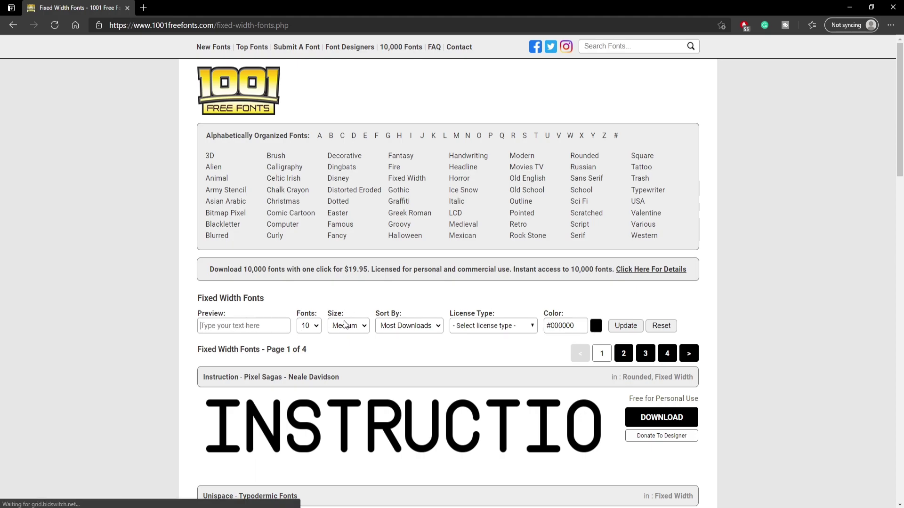
Show 20 fixed-width fonts per page with Free and Free for Personal Use licences.
{"action": "left_click", "coordinate": [315, 325]}
{"action": "left_click", "coordinate": [310, 349]}
{"action": "left_click", "coordinate": [357, 329]}
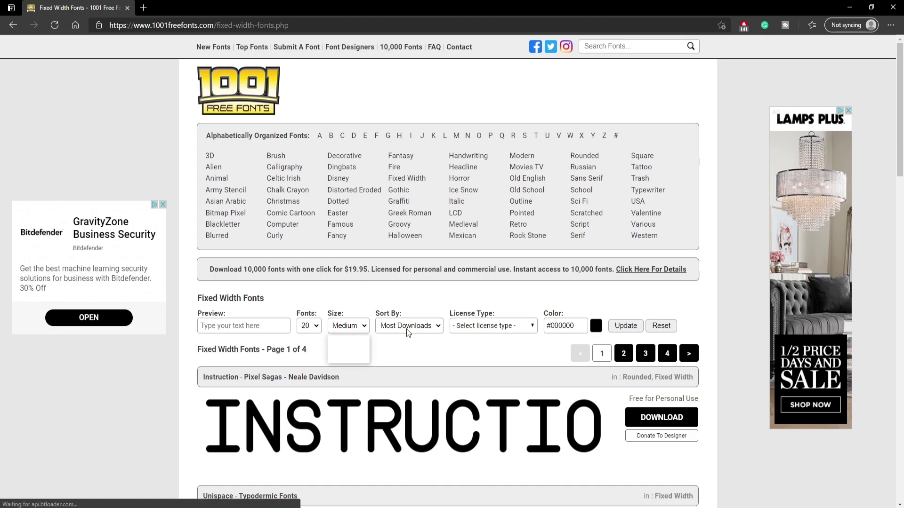
{"action": "left_click", "coordinate": [494, 329]}
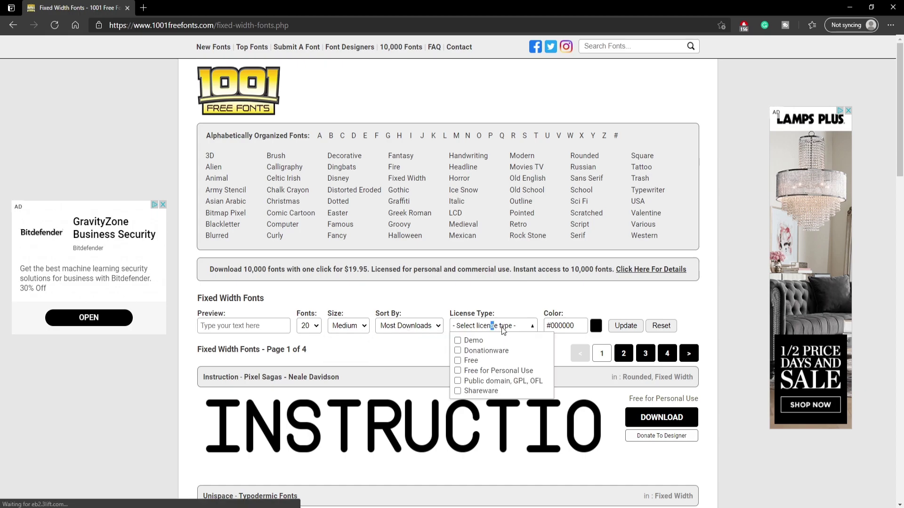
{"action": "left_click", "coordinate": [468, 361]}
{"action": "left_click", "coordinate": [472, 372]}
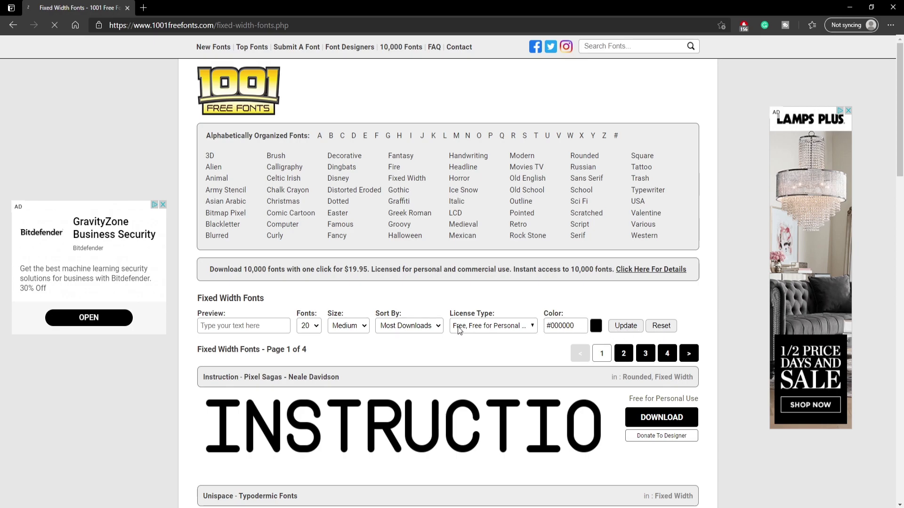
{"action": "scroll", "coordinate": [499, 317], "scroll_direction": "down", "scroll_amount": 4}
{"action": "scroll", "coordinate": [480, 243], "scroll_direction": "down", "scroll_amount": 6}
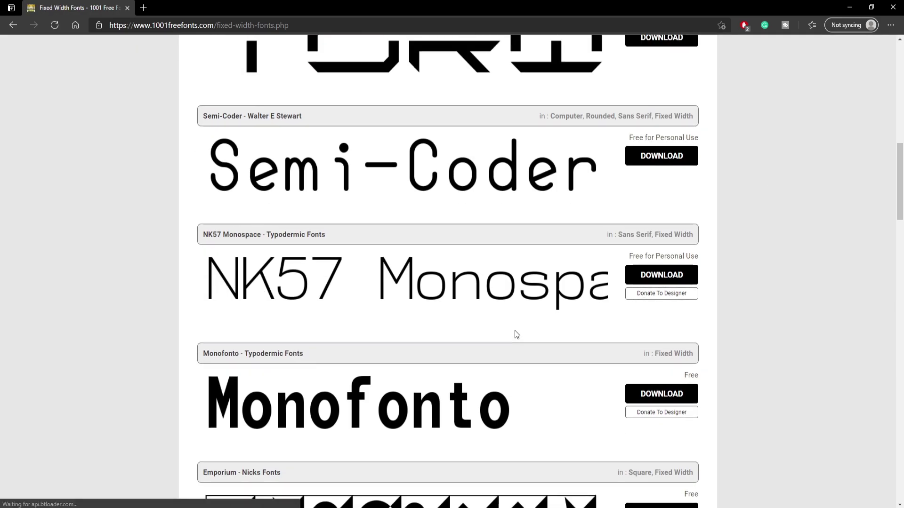
{"action": "scroll", "coordinate": [419, 254], "scroll_direction": "down", "scroll_amount": 10}
{"action": "scroll", "coordinate": [419, 255], "scroll_direction": "down", "scroll_amount": 5}
{"action": "scroll", "coordinate": [403, 224], "scroll_direction": "down", "scroll_amount": 5}
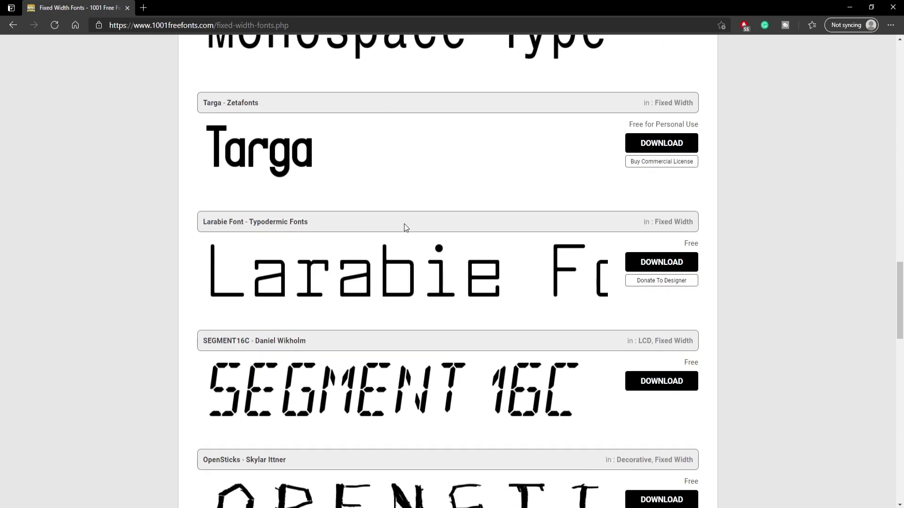
{"action": "scroll", "coordinate": [404, 224], "scroll_direction": "up", "scroll_amount": 10}
{"action": "scroll", "coordinate": [386, 321], "scroll_direction": "up", "scroll_amount": 5}
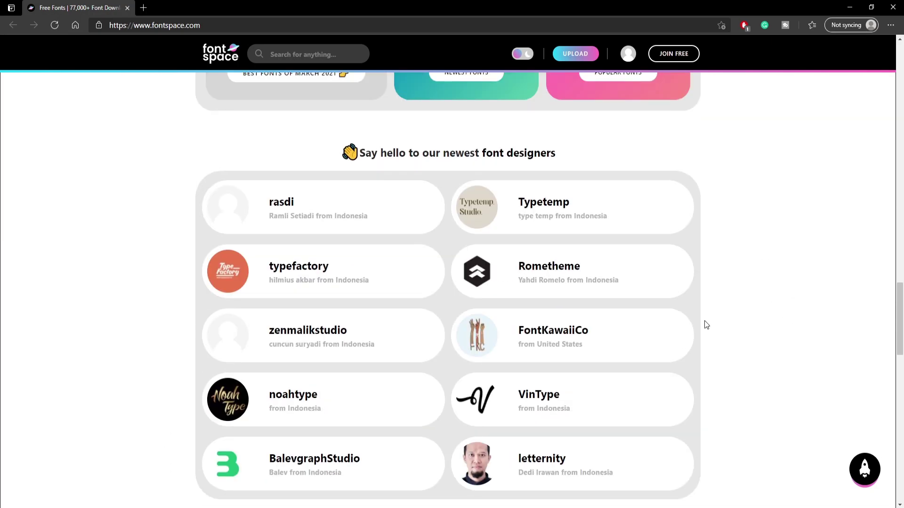
{"action": "scroll", "coordinate": [719, 328], "scroll_direction": "up", "scroll_amount": 15}
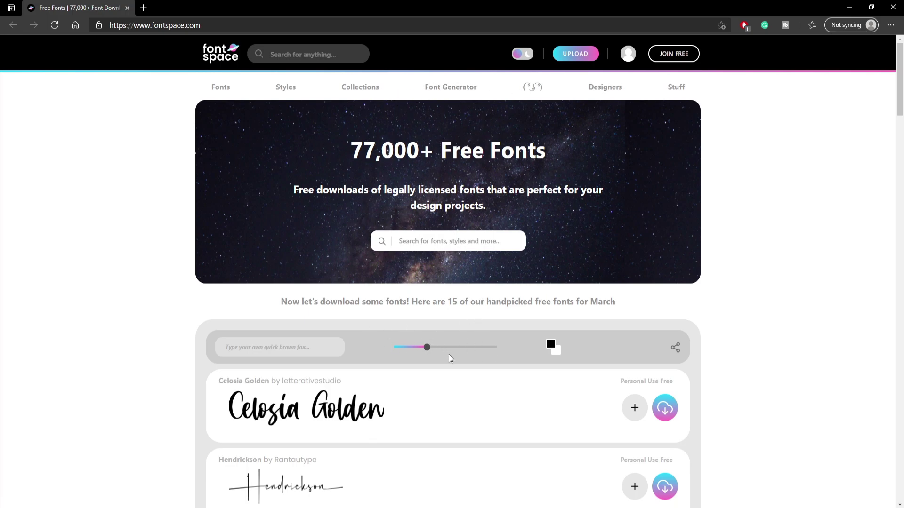
{"action": "scroll", "coordinate": [449, 358], "scroll_direction": "down", "scroll_amount": 3}
{"action": "scroll", "coordinate": [393, 214], "scroll_direction": "down", "scroll_amount": 1}
{"action": "scroll", "coordinate": [309, 297], "scroll_direction": "down", "scroll_amount": 1}
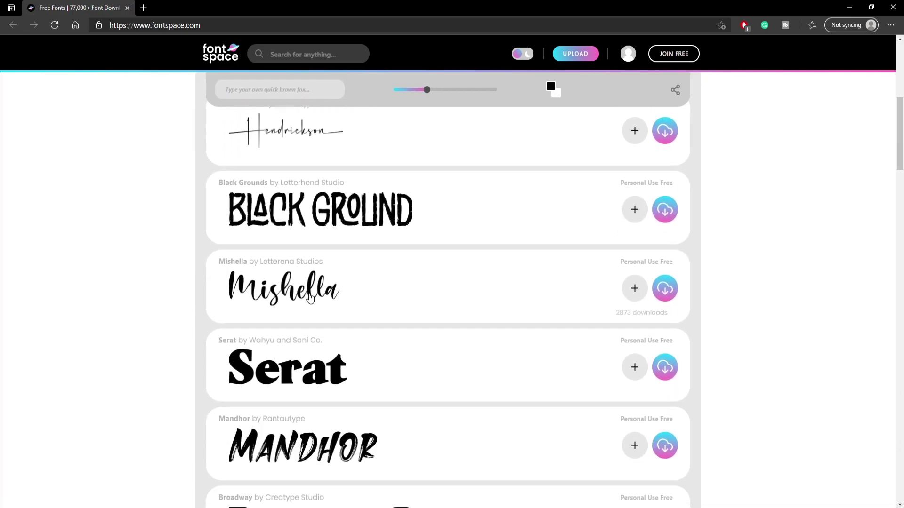
{"action": "scroll", "coordinate": [310, 298], "scroll_direction": "down", "scroll_amount": 2}
Download the Serat font and dismiss the serat-font.zip download notice.
{"action": "left_click", "coordinate": [662, 226]}
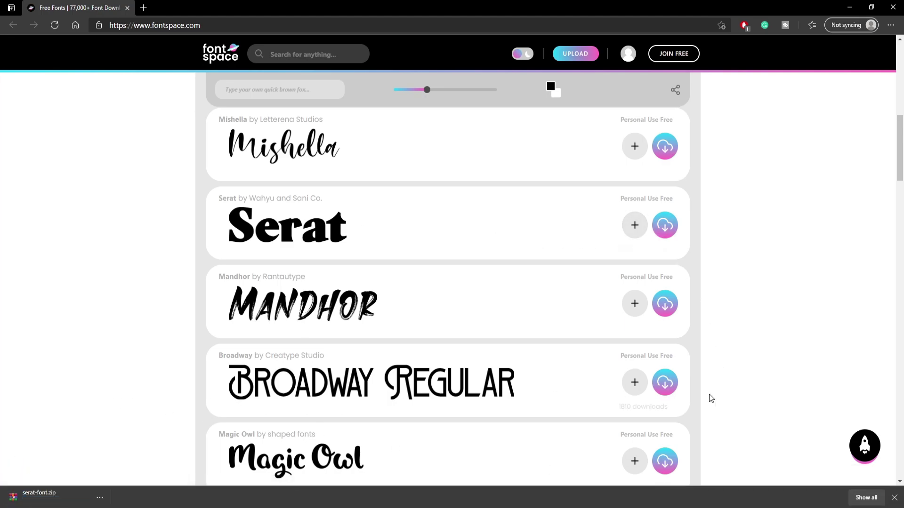
{"action": "left_click", "coordinate": [893, 497]}
{"action": "scroll", "coordinate": [688, 363], "scroll_direction": "up", "scroll_amount": 1}
{"action": "scroll", "coordinate": [682, 399], "scroll_direction": "up", "scroll_amount": 5}
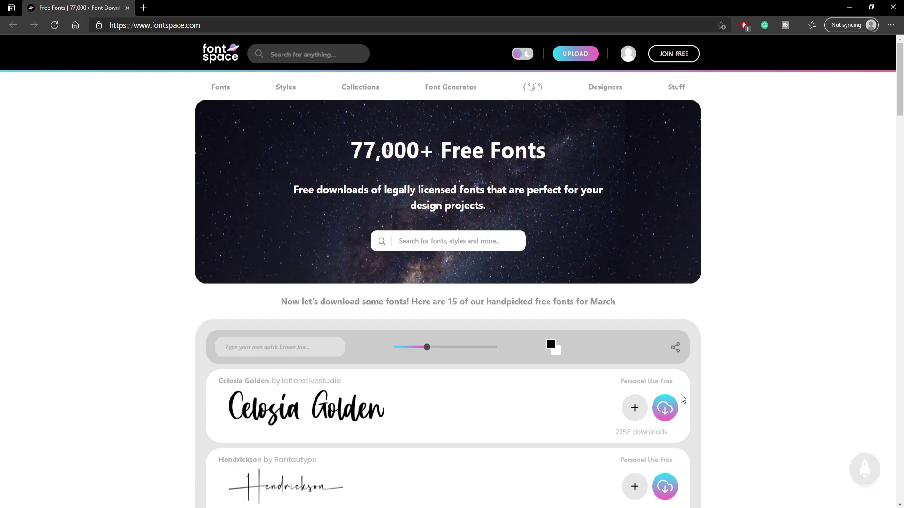
{"action": "mouse_move", "coordinate": [627, 53]}
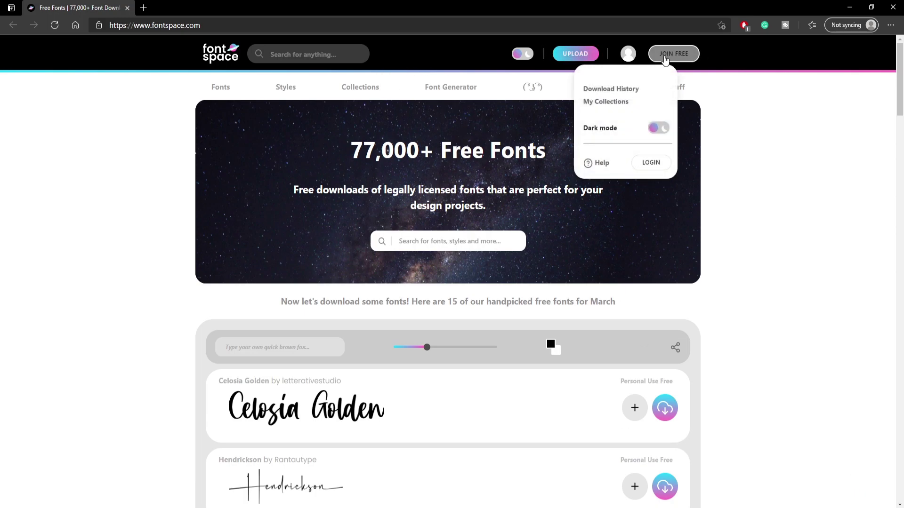
Visit the copy-and-paste font generator, then the font designers ranking.
{"action": "left_click", "coordinate": [442, 95]}
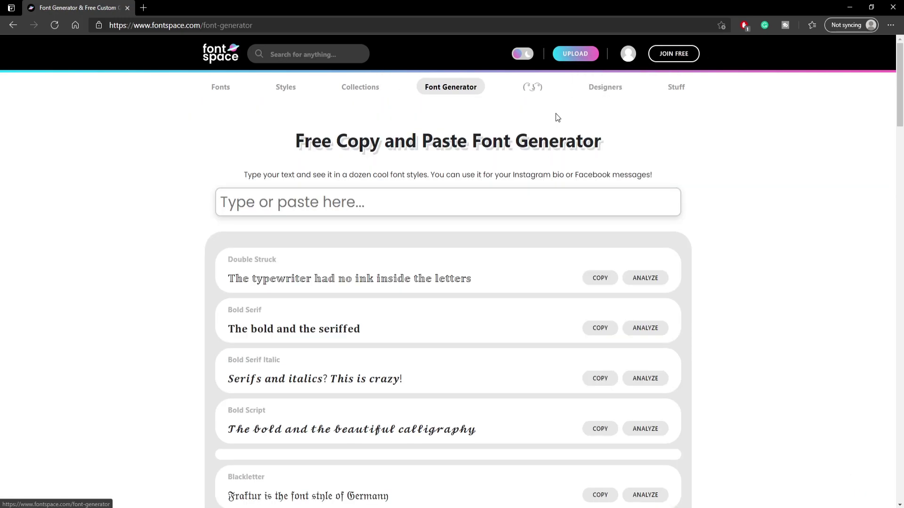
{"action": "scroll", "coordinate": [404, 272], "scroll_direction": "down", "scroll_amount": 2}
{"action": "scroll", "coordinate": [408, 272], "scroll_direction": "up", "scroll_amount": 2}
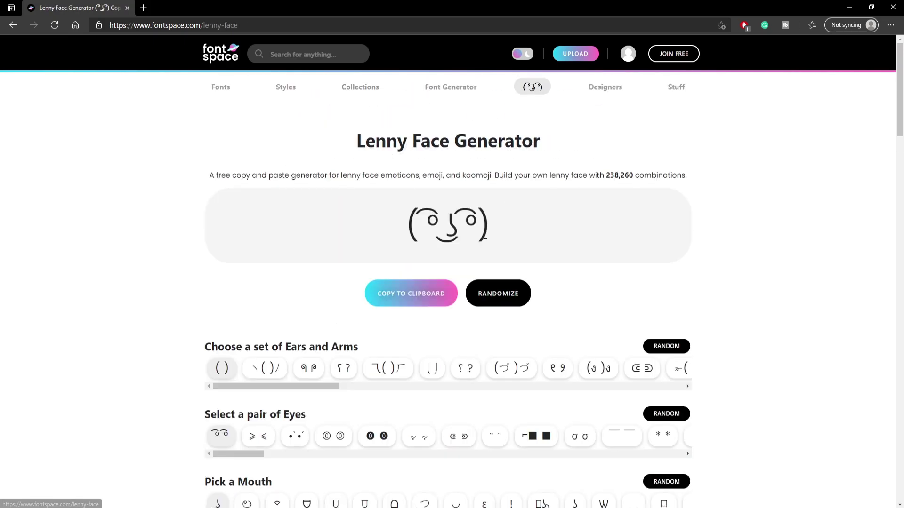
{"action": "scroll", "coordinate": [401, 304], "scroll_direction": "down", "scroll_amount": 3}
{"action": "scroll", "coordinate": [375, 293], "scroll_direction": "up", "scroll_amount": 1}
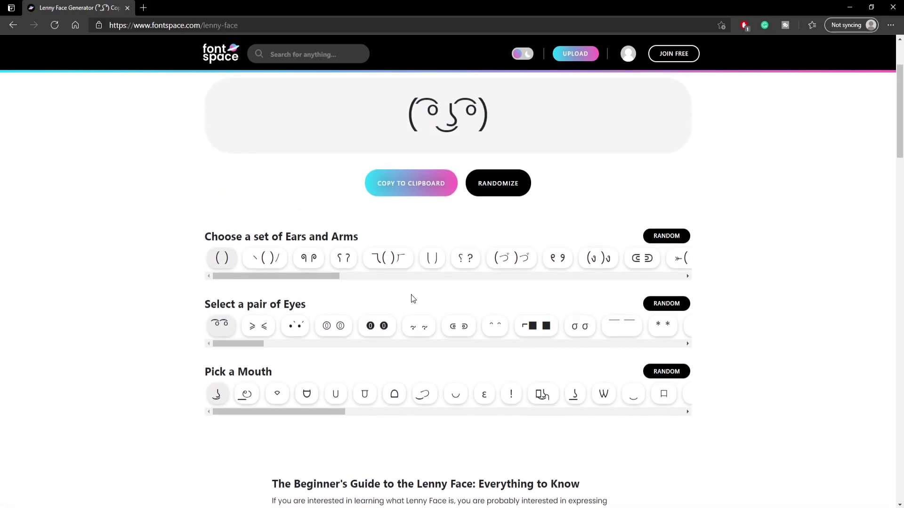
{"action": "scroll", "coordinate": [412, 299], "scroll_direction": "up", "scroll_amount": 2}
{"action": "left_click", "coordinate": [606, 88]}
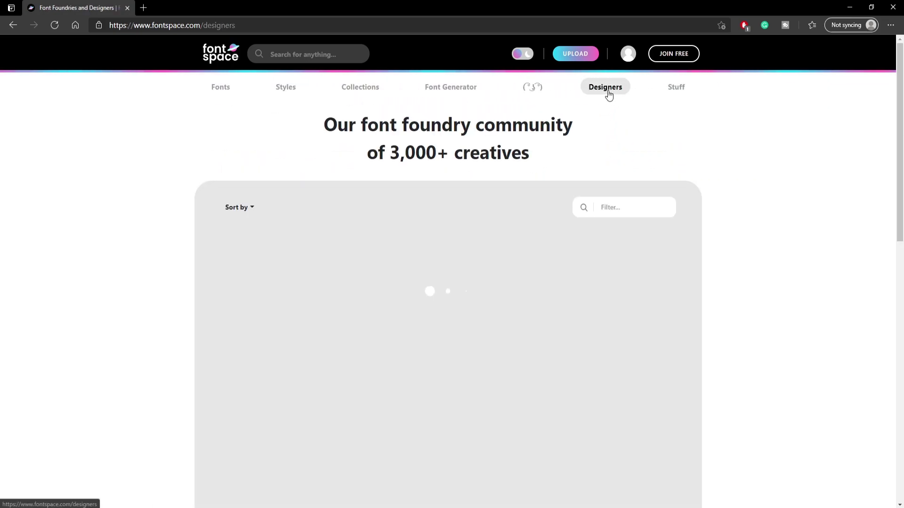
{"action": "scroll", "coordinate": [329, 293], "scroll_direction": "down", "scroll_amount": 5}
{"action": "scroll", "coordinate": [327, 312], "scroll_direction": "up", "scroll_amount": 5}
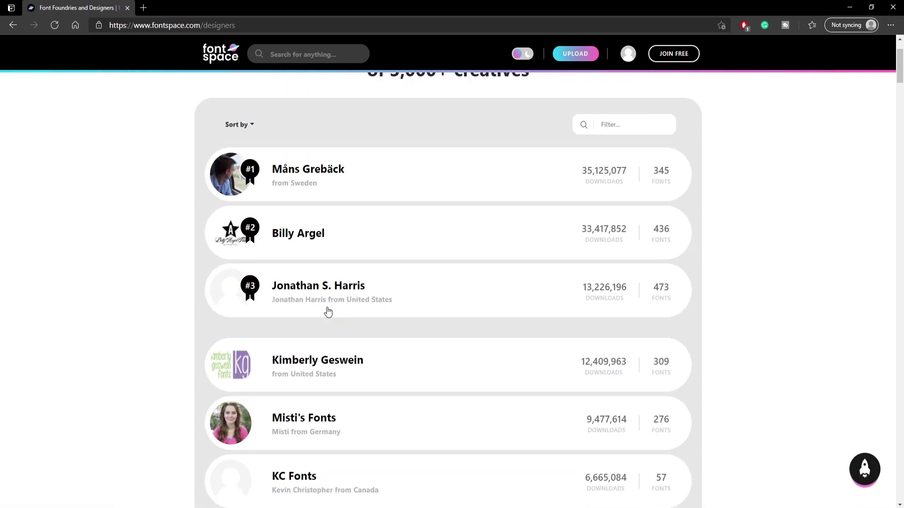
{"action": "scroll", "coordinate": [374, 341], "scroll_direction": "down", "scroll_amount": 5}
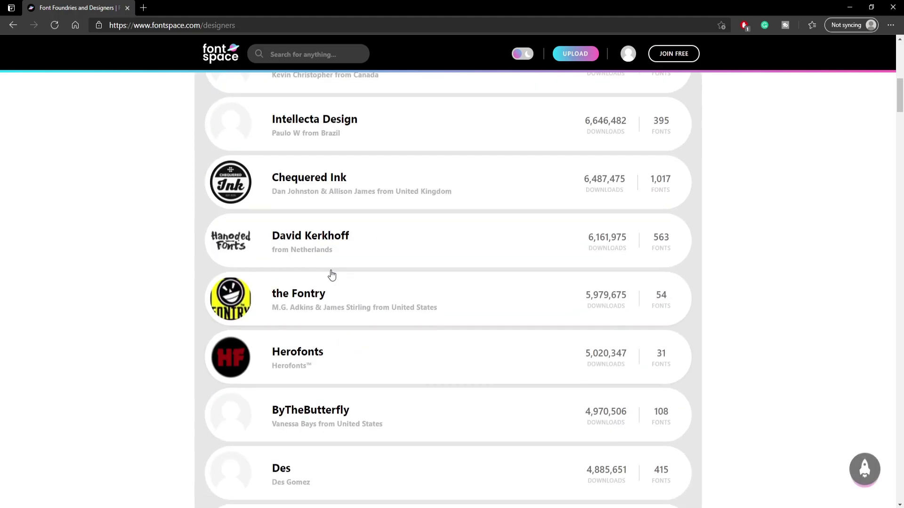
{"action": "scroll", "coordinate": [332, 275], "scroll_direction": "up", "scroll_amount": 5}
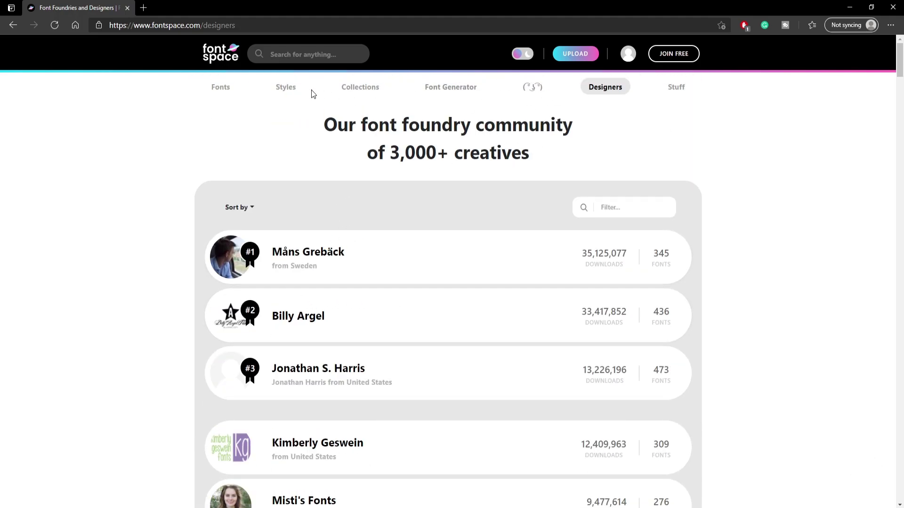
View the top-ranked designer's profile and return to the ranking.
{"action": "left_click", "coordinate": [306, 259]}
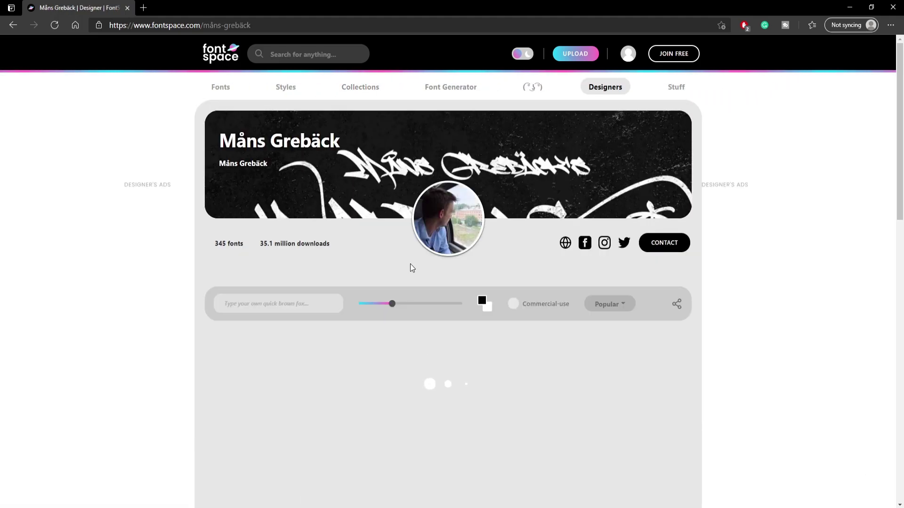
{"action": "scroll", "coordinate": [409, 266], "scroll_direction": "down", "scroll_amount": 2}
{"action": "scroll", "coordinate": [475, 314], "scroll_direction": "up", "scroll_amount": 2}
{"action": "key", "text": "alt+Left"}
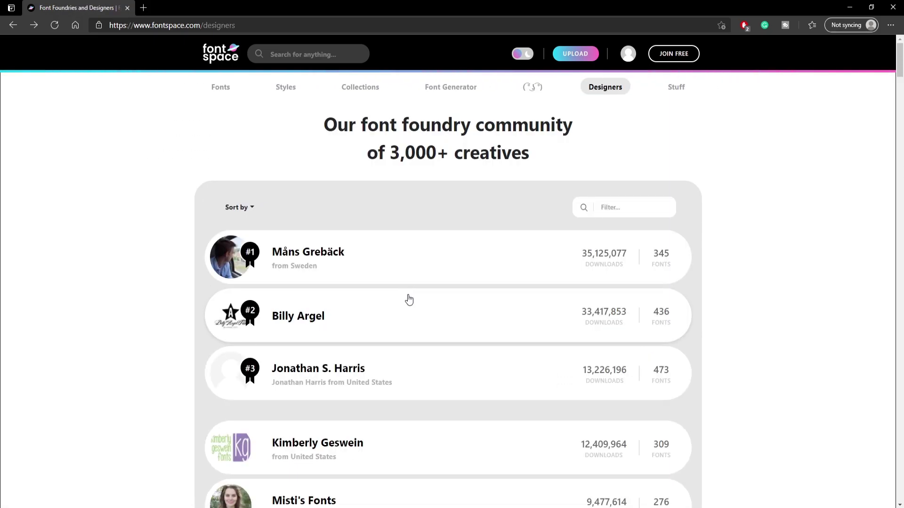
Browse the Sci-Fi style from the full font styles list, then the newest fonts listing.
{"action": "left_click", "coordinate": [286, 88]}
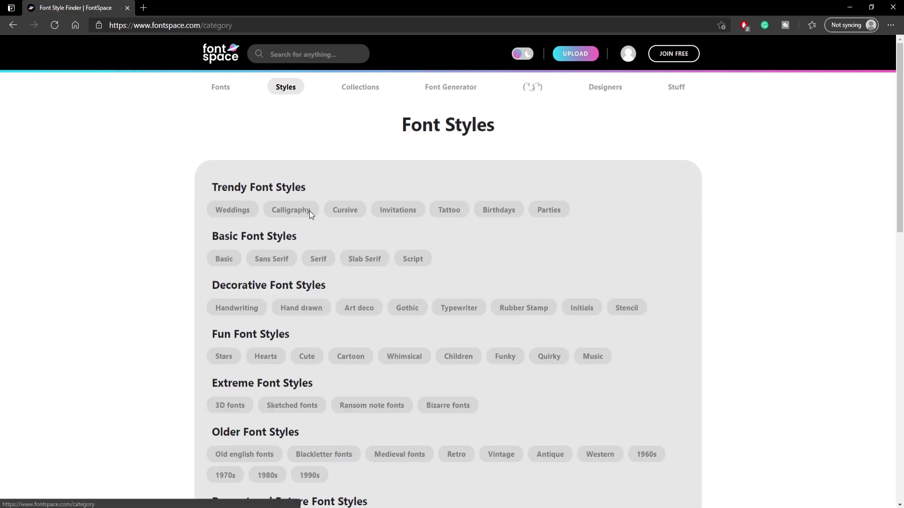
{"action": "scroll", "coordinate": [315, 232], "scroll_direction": "down", "scroll_amount": 3}
{"action": "scroll", "coordinate": [321, 251], "scroll_direction": "down", "scroll_amount": 5}
{"action": "scroll", "coordinate": [322, 252], "scroll_direction": "up", "scroll_amount": 5}
{"action": "scroll", "coordinate": [321, 331], "scroll_direction": "down", "scroll_amount": 5}
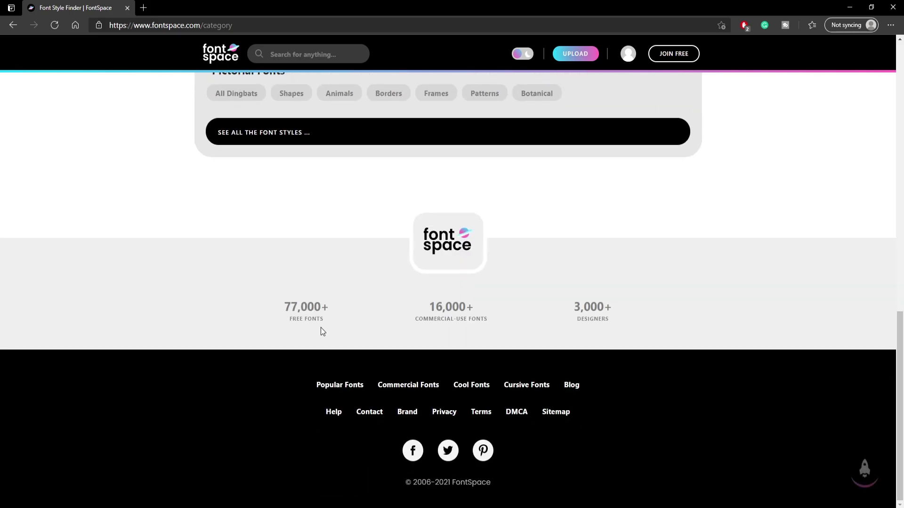
{"action": "scroll", "coordinate": [311, 283], "scroll_direction": "up", "scroll_amount": 3}
{"action": "left_click", "coordinate": [279, 348]}
{"action": "scroll", "coordinate": [384, 327], "scroll_direction": "down", "scroll_amount": 2}
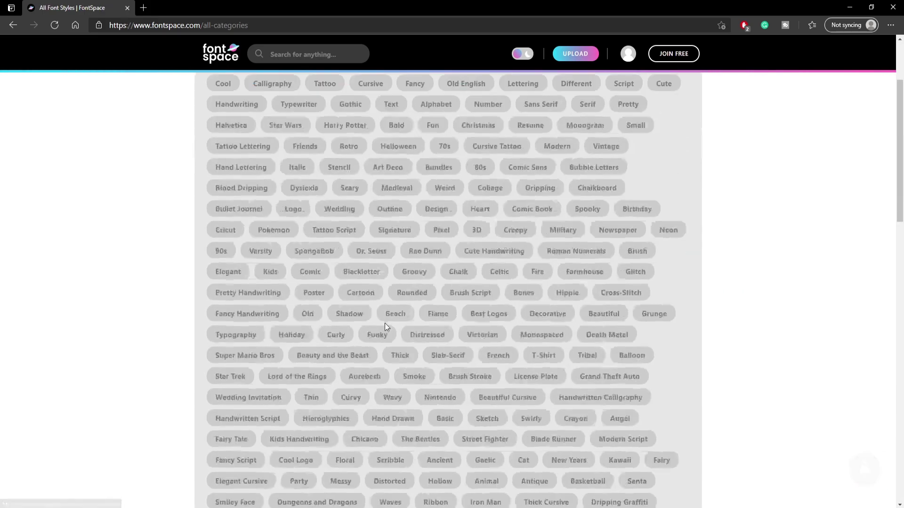
{"action": "scroll", "coordinate": [384, 326], "scroll_direction": "down", "scroll_amount": 3}
{"action": "scroll", "coordinate": [409, 324], "scroll_direction": "down", "scroll_amount": 2}
{"action": "left_click", "coordinate": [381, 319]}
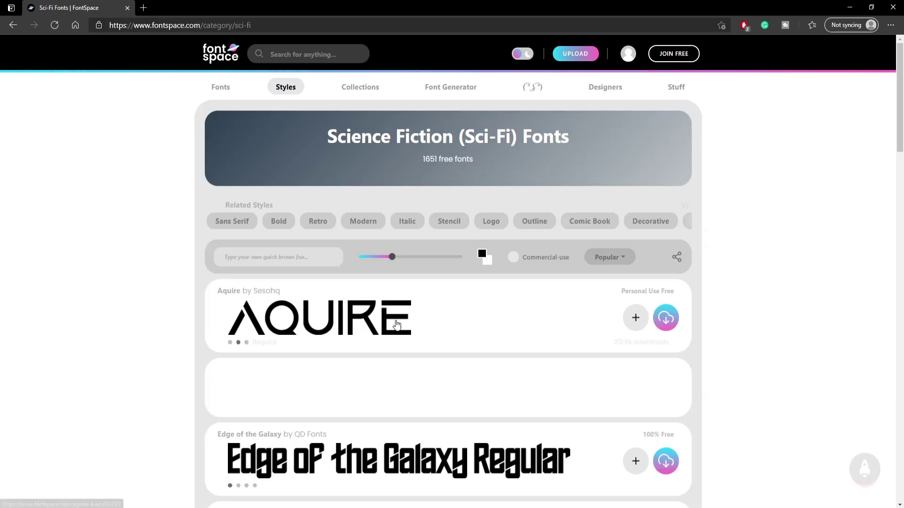
{"action": "scroll", "coordinate": [396, 325], "scroll_direction": "down", "scroll_amount": 4}
{"action": "scroll", "coordinate": [429, 326], "scroll_direction": "down", "scroll_amount": 5}
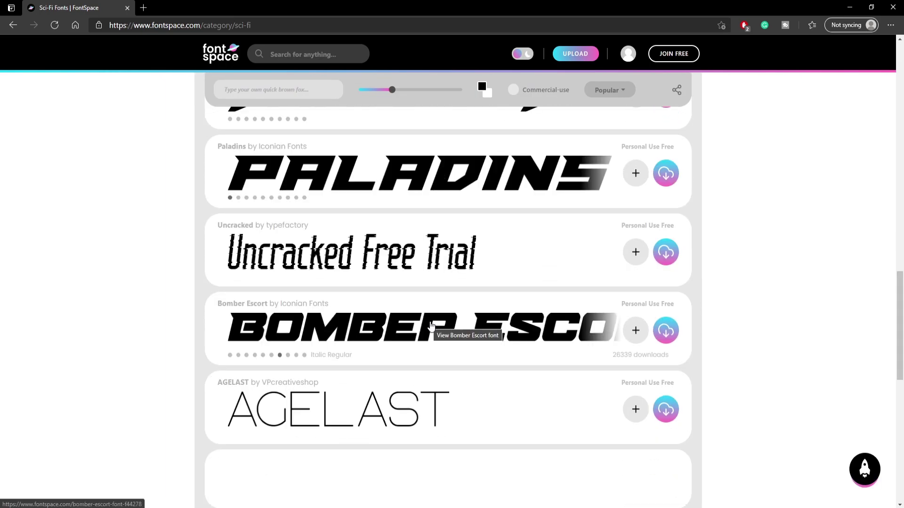
{"action": "scroll", "coordinate": [430, 325], "scroll_direction": "up", "scroll_amount": 5}
{"action": "scroll", "coordinate": [446, 376], "scroll_direction": "up", "scroll_amount": 2}
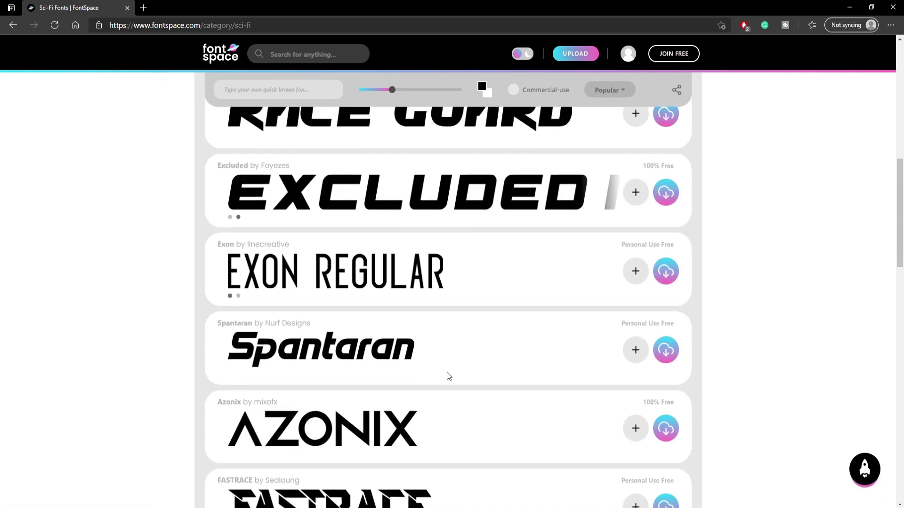
{"action": "scroll", "coordinate": [447, 376], "scroll_direction": "down", "scroll_amount": 5}
{"action": "scroll", "coordinate": [343, 252], "scroll_direction": "up", "scroll_amount": 2}
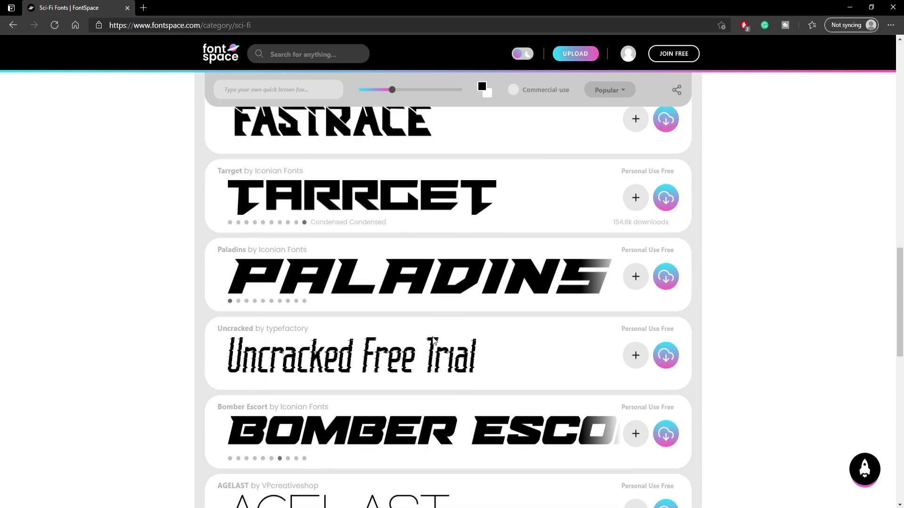
{"action": "scroll", "coordinate": [296, 304], "scroll_direction": "up", "scroll_amount": 8}
{"action": "left_click", "coordinate": [219, 89]}
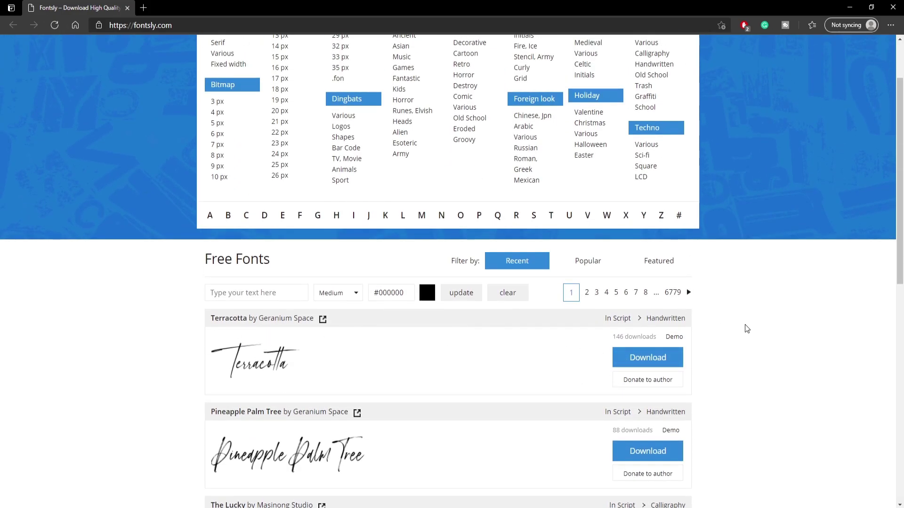
{"action": "scroll", "coordinate": [308, 362], "scroll_direction": "down", "scroll_amount": 6}
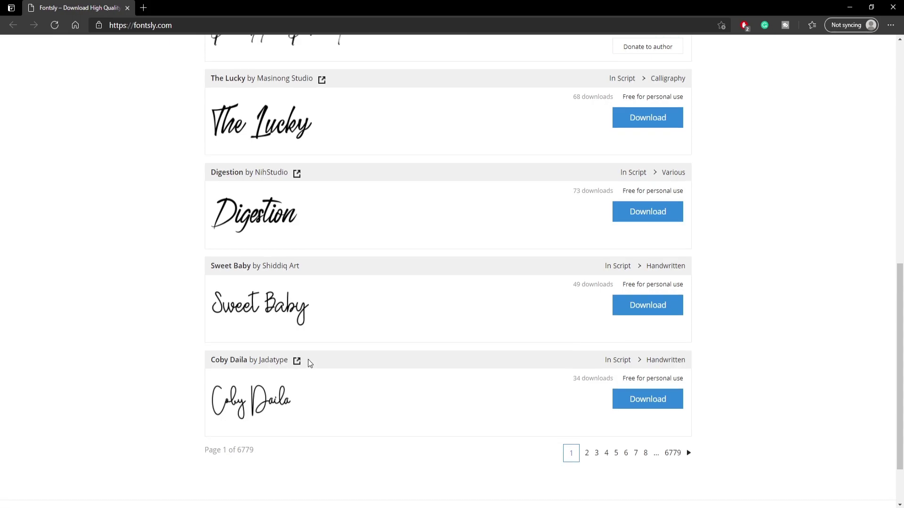
{"action": "scroll", "coordinate": [515, 462], "scroll_direction": "up", "scroll_amount": 3}
{"action": "scroll", "coordinate": [321, 387], "scroll_direction": "up", "scroll_amount": 4}
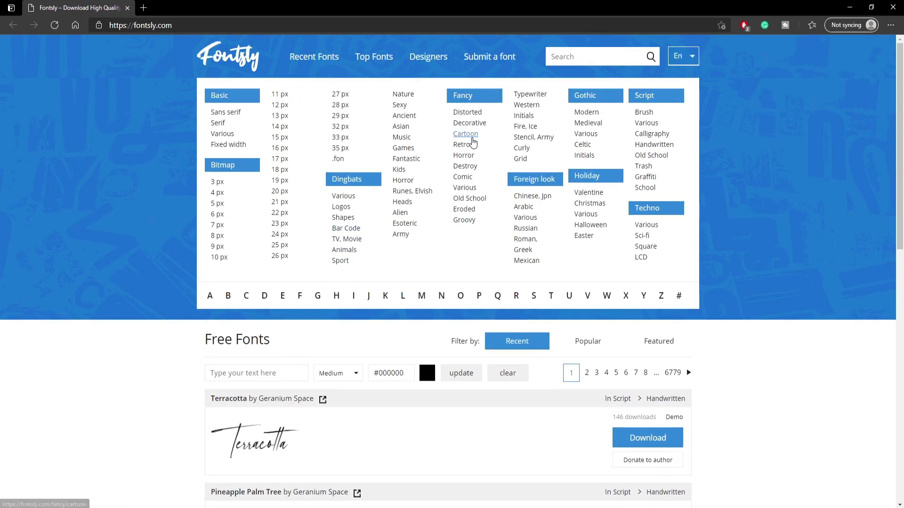
Sample Fontsly's Retro, Gothic Various and Asian dingbat categories.
{"action": "left_click", "coordinate": [469, 145]}
{"action": "scroll", "coordinate": [363, 389], "scroll_direction": "down", "scroll_amount": 1}
{"action": "scroll", "coordinate": [369, 383], "scroll_direction": "down", "scroll_amount": 6}
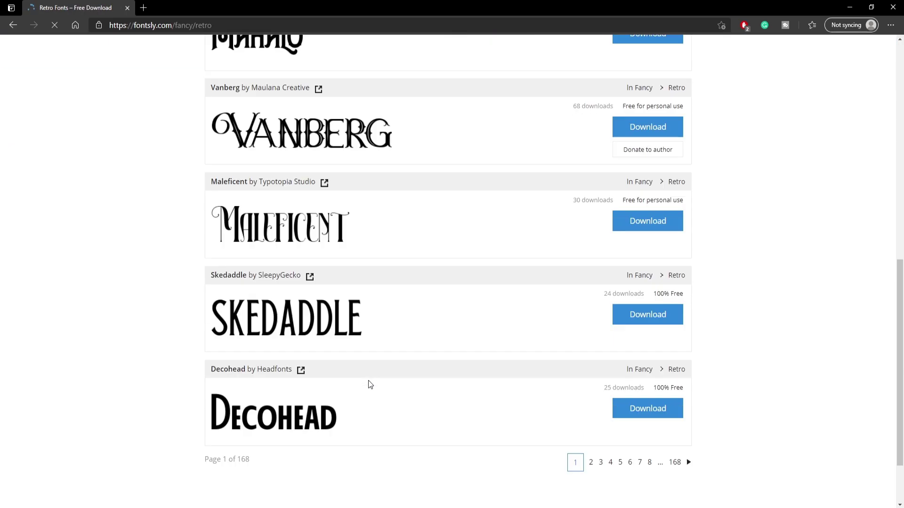
{"action": "scroll", "coordinate": [383, 439], "scroll_direction": "down", "scroll_amount": 1}
{"action": "scroll", "coordinate": [384, 438], "scroll_direction": "up", "scroll_amount": 8}
{"action": "left_click", "coordinate": [586, 126]}
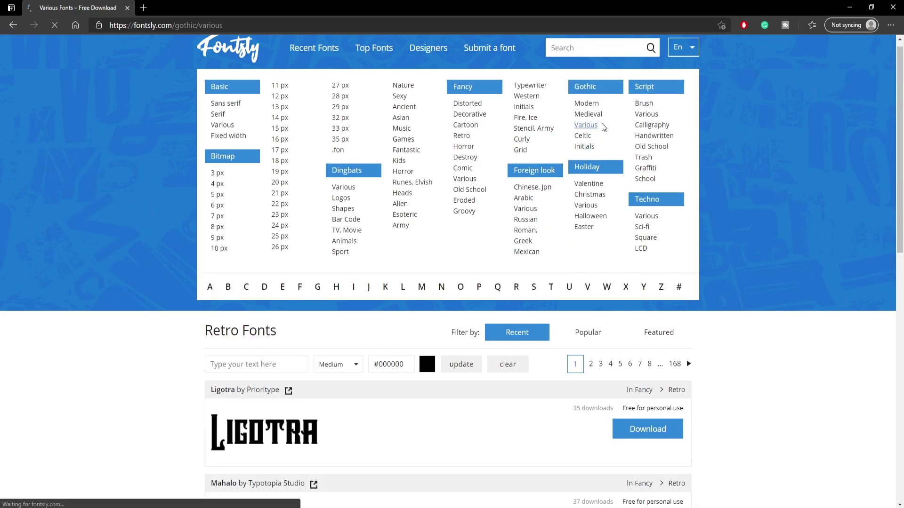
{"action": "scroll", "coordinate": [522, 267], "scroll_direction": "down", "scroll_amount": 6}
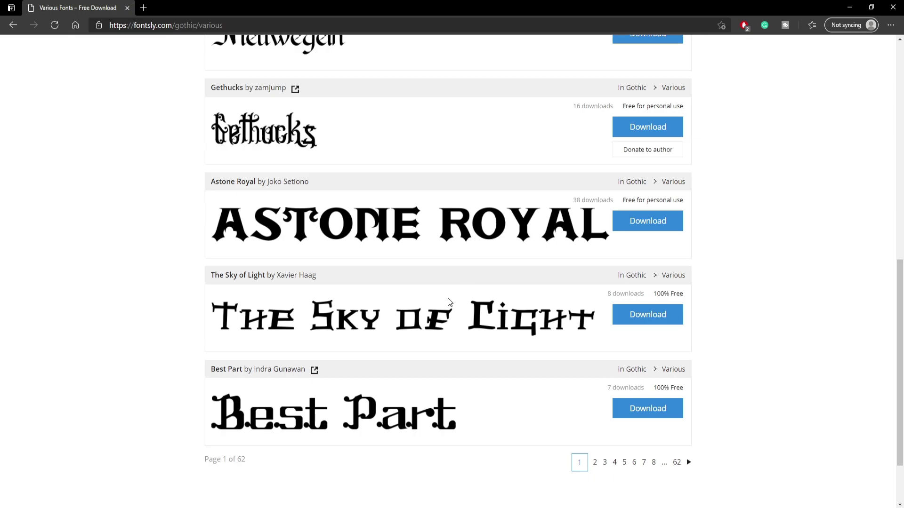
{"action": "scroll", "coordinate": [452, 304], "scroll_direction": "up", "scroll_amount": 6}
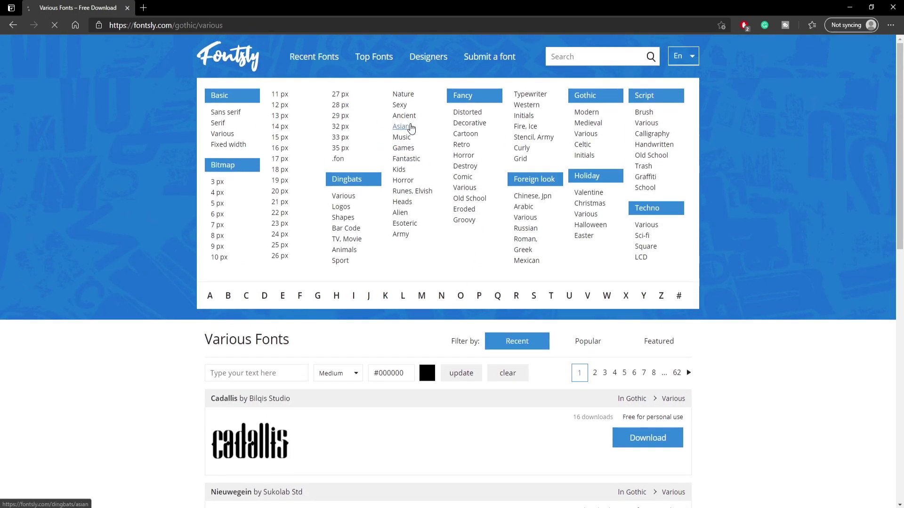
{"action": "left_click", "coordinate": [401, 126]}
{"action": "scroll", "coordinate": [409, 236], "scroll_direction": "down", "scroll_amount": 6}
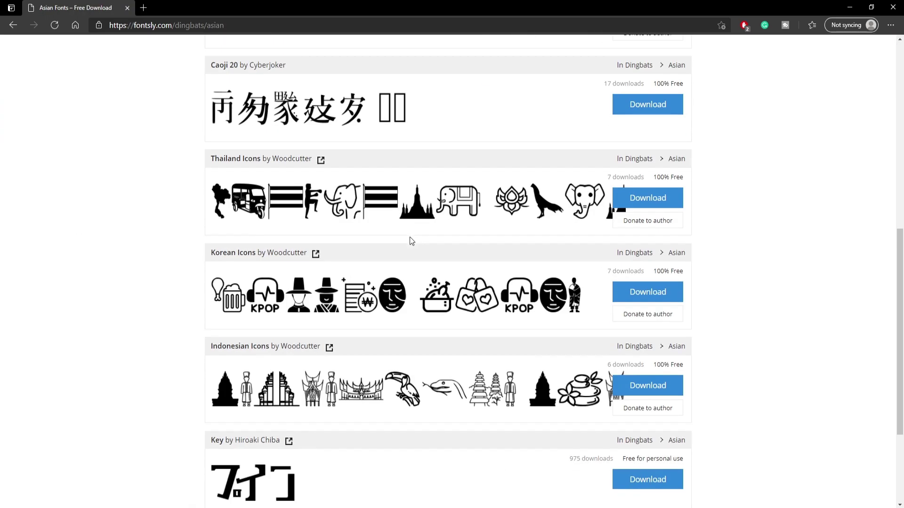
{"action": "scroll", "coordinate": [410, 236], "scroll_direction": "down", "scroll_amount": 2}
{"action": "scroll", "coordinate": [413, 240], "scroll_direction": "up", "scroll_amount": 1}
{"action": "scroll", "coordinate": [413, 240], "scroll_direction": "up", "scroll_amount": 7}
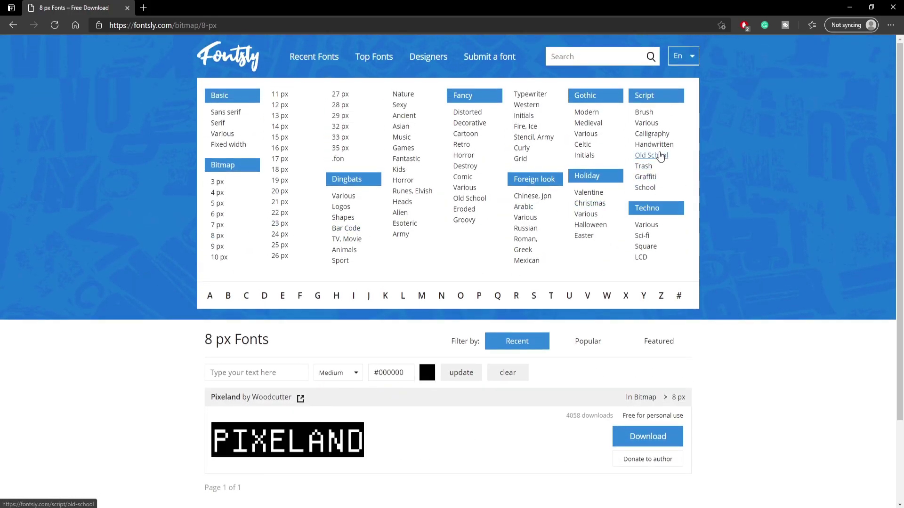
View Script Various fonts sorted by Popular, Featured, then back to Recent.
{"action": "left_click", "coordinate": [645, 123]}
{"action": "scroll", "coordinate": [245, 247], "scroll_direction": "down", "scroll_amount": 2}
{"action": "left_click", "coordinate": [579, 200]}
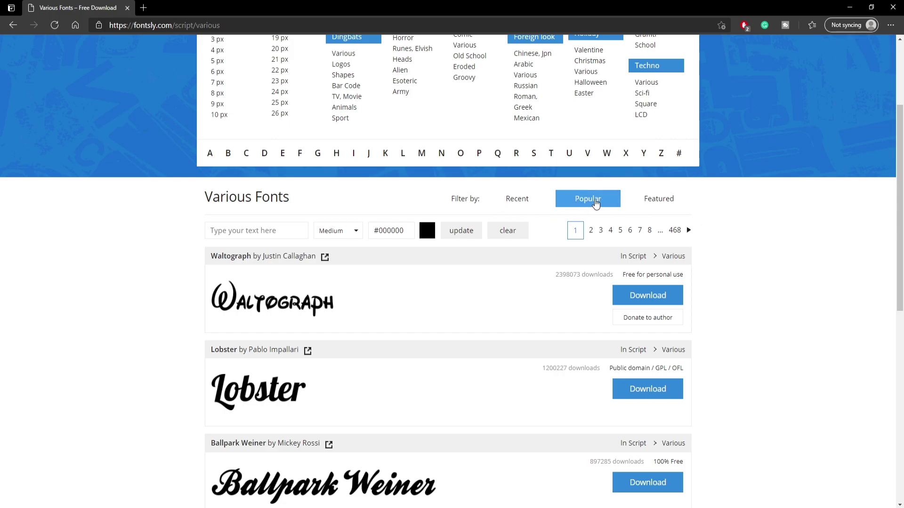
{"action": "left_click", "coordinate": [659, 198]}
{"action": "left_click", "coordinate": [530, 201]}
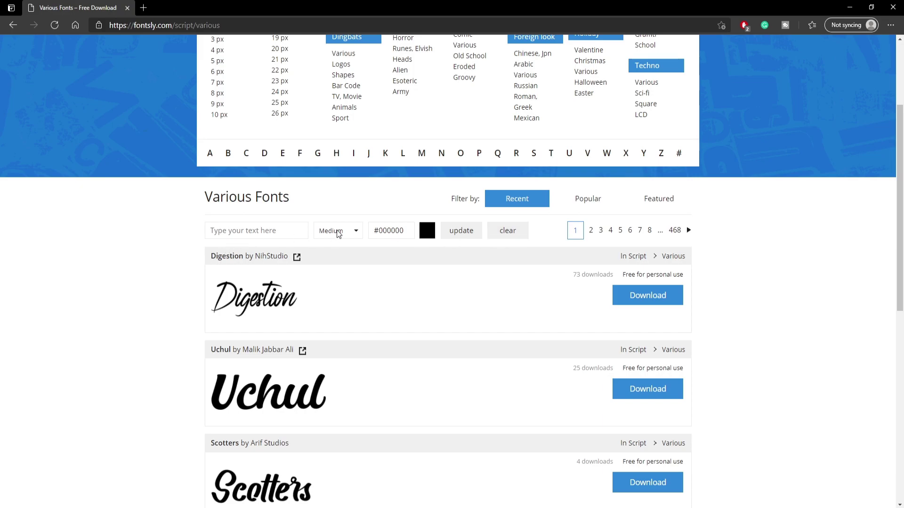
{"action": "scroll", "coordinate": [433, 238], "scroll_direction": "up", "scroll_amount": 2}
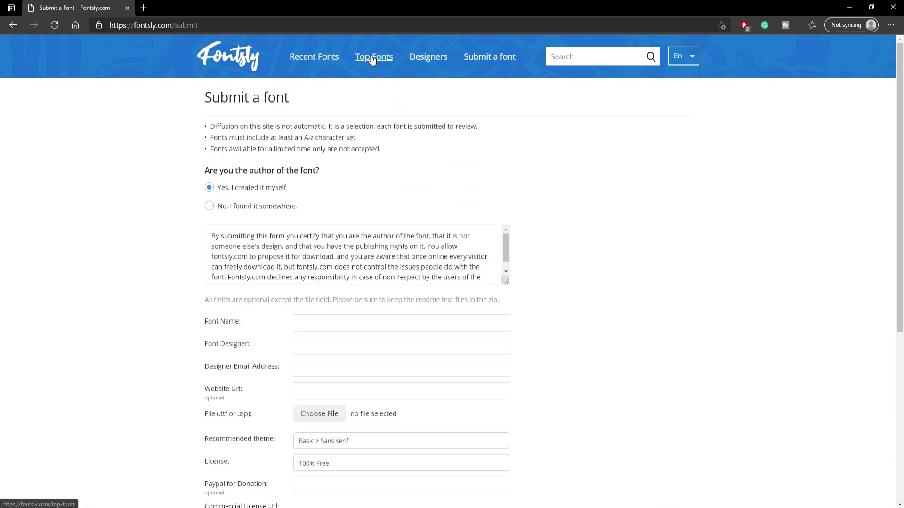
Visit Fontsly's Top Fonts listing.
{"action": "left_click", "coordinate": [373, 59]}
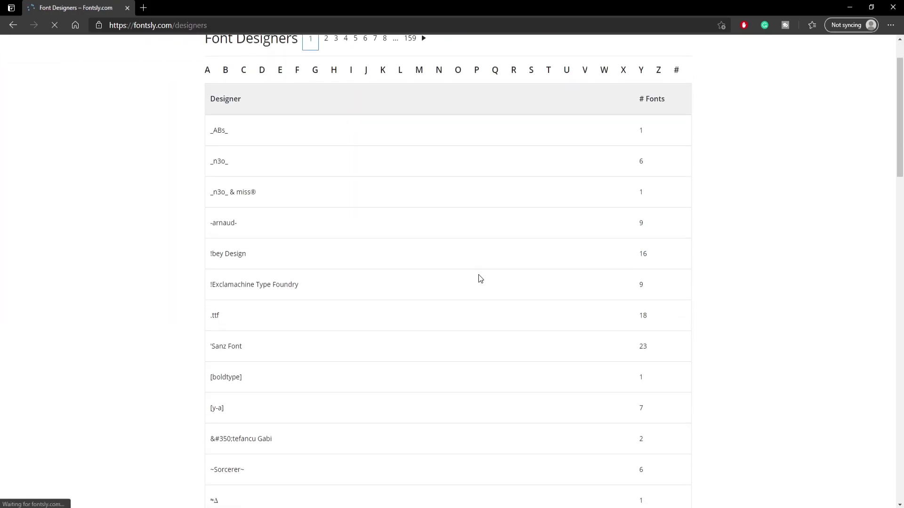